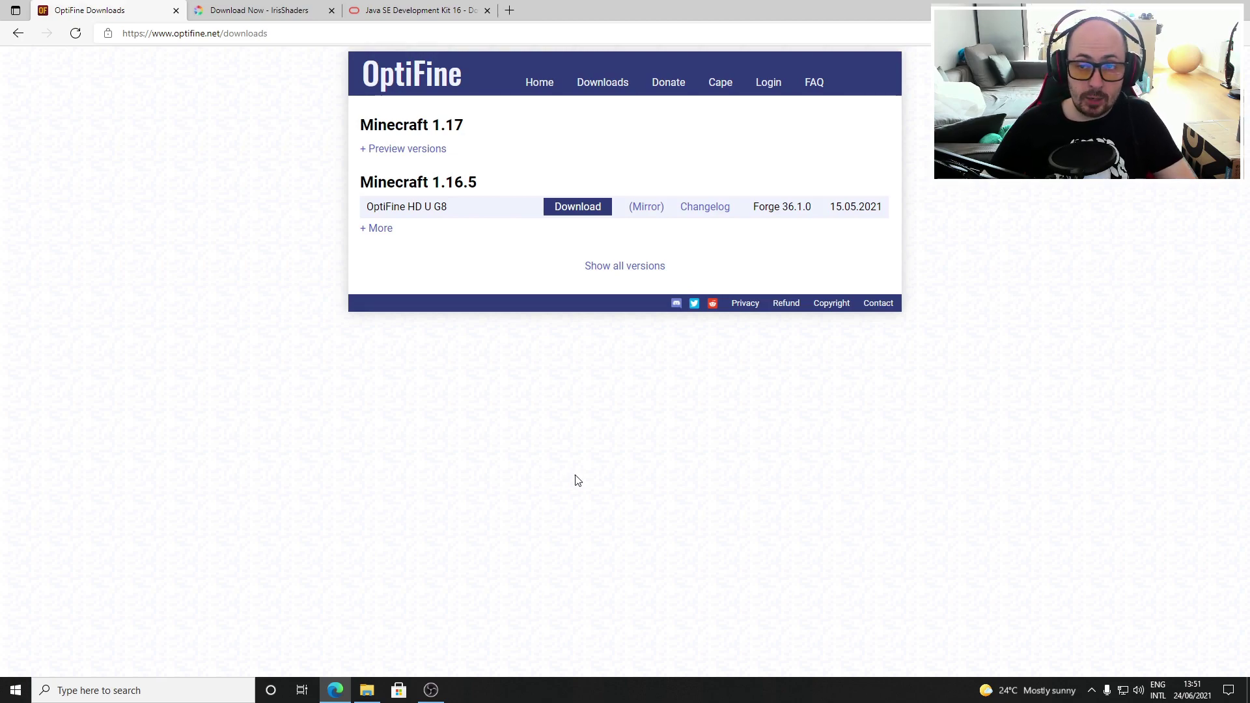
Reload the OptiFine downloads page and check which versions are offered for Minecraft 1.17
click(74, 38)
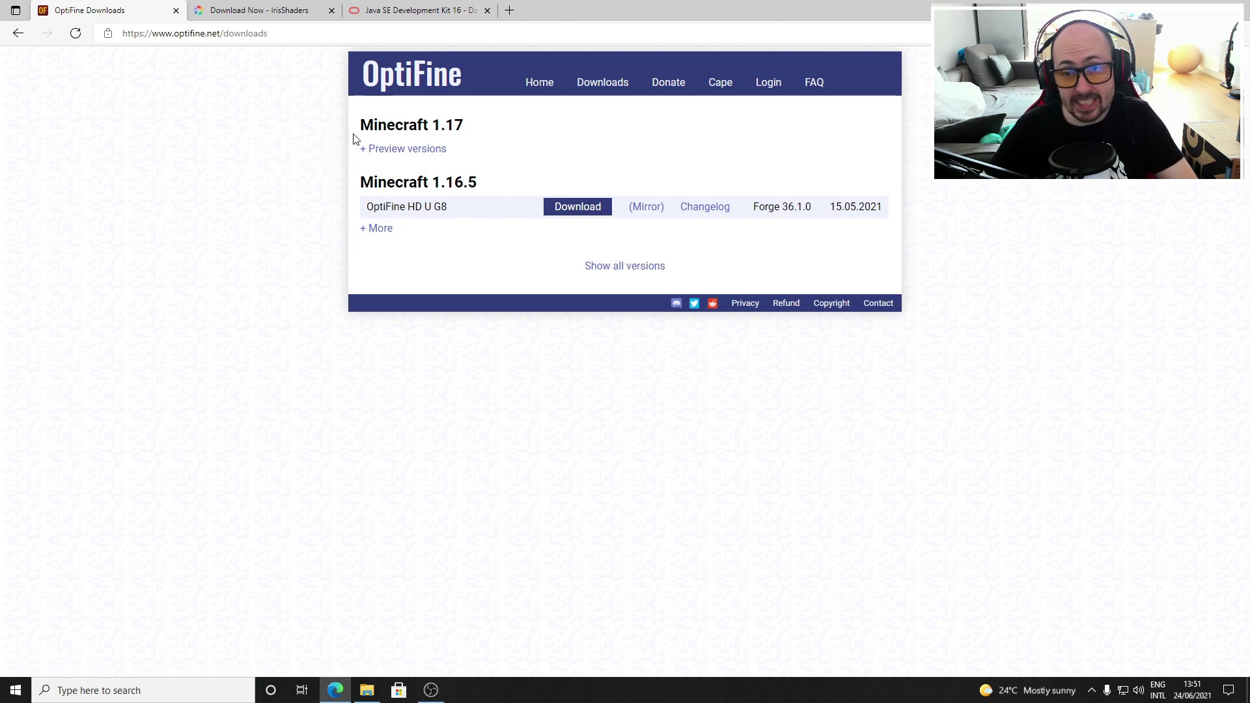
drag(353, 139, 475, 144)
click(550, 151)
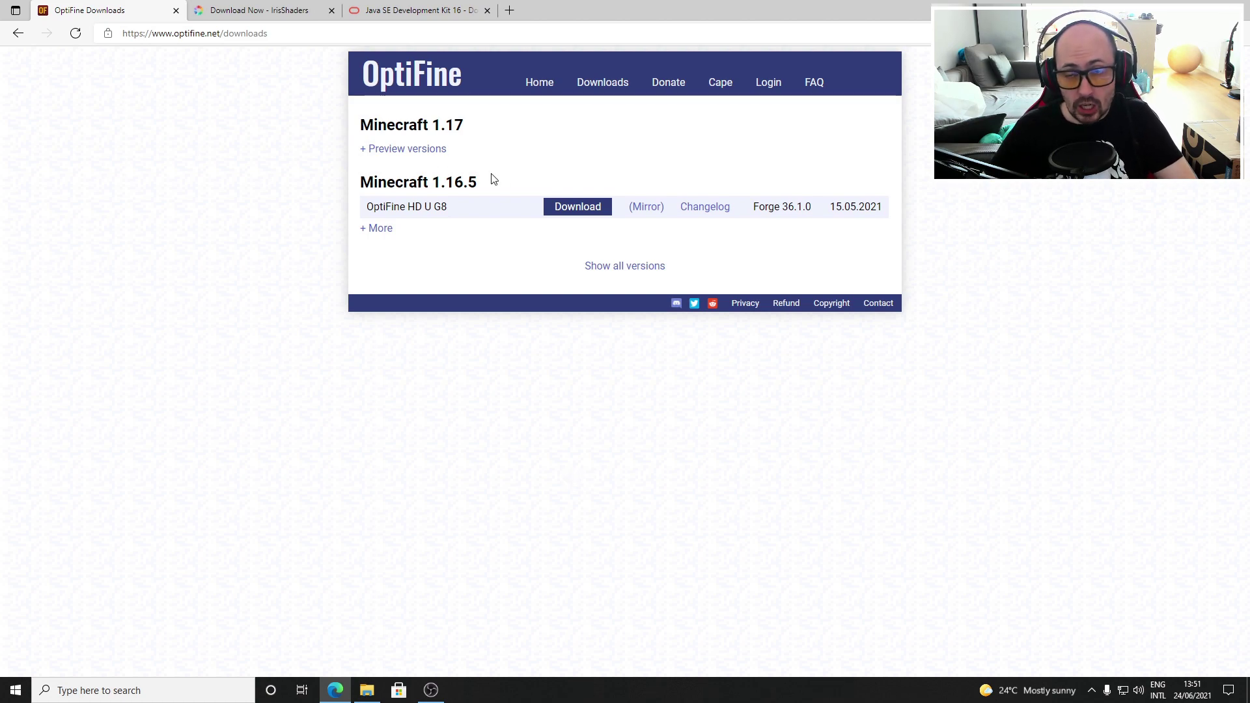
click(76, 33)
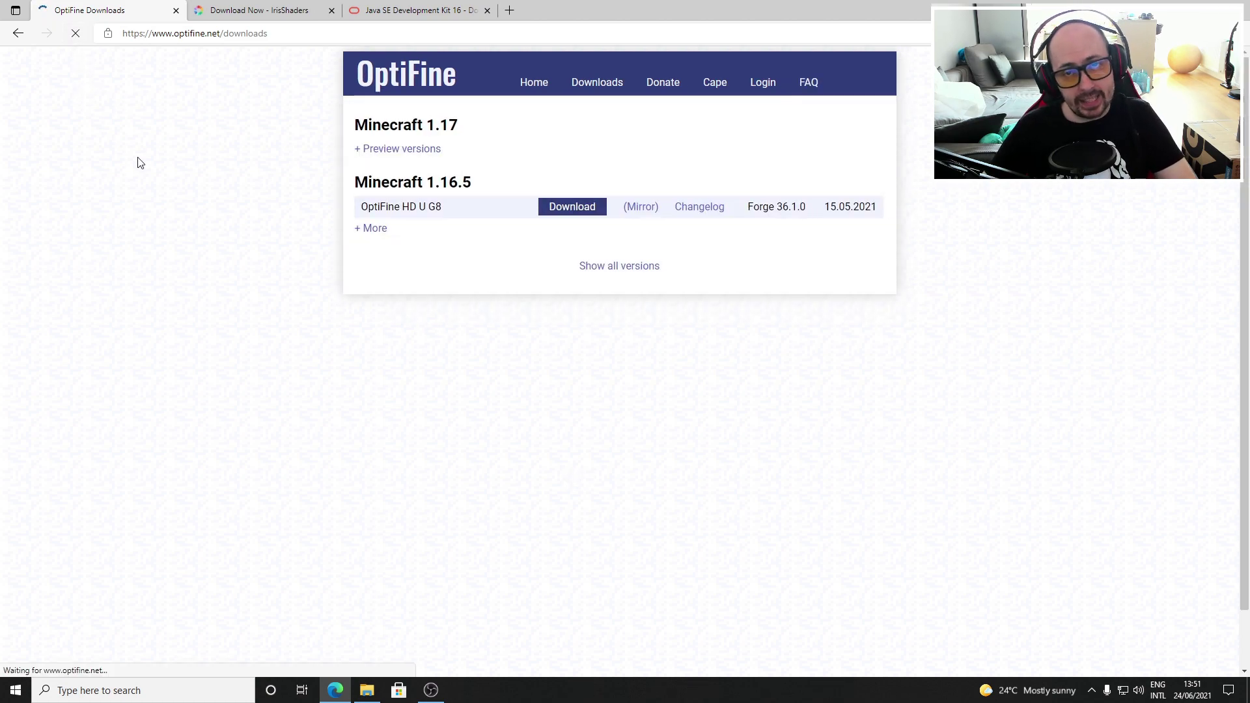
drag(357, 140, 480, 144)
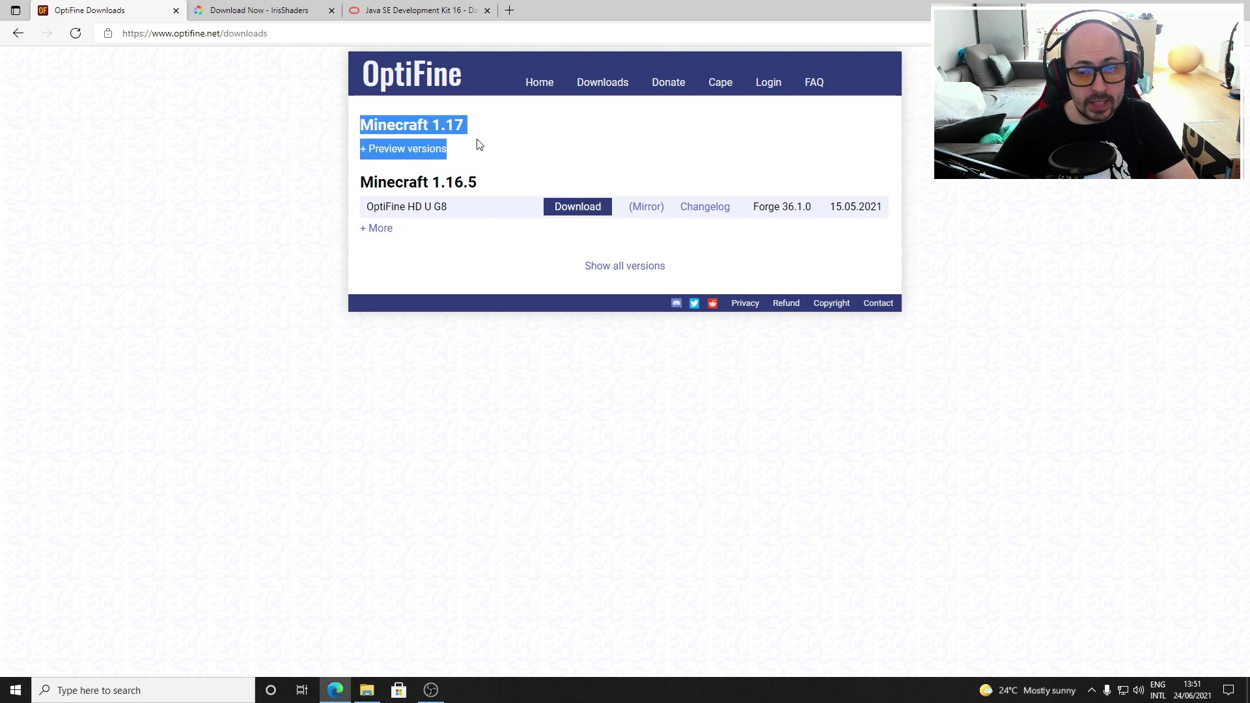
click(480, 144)
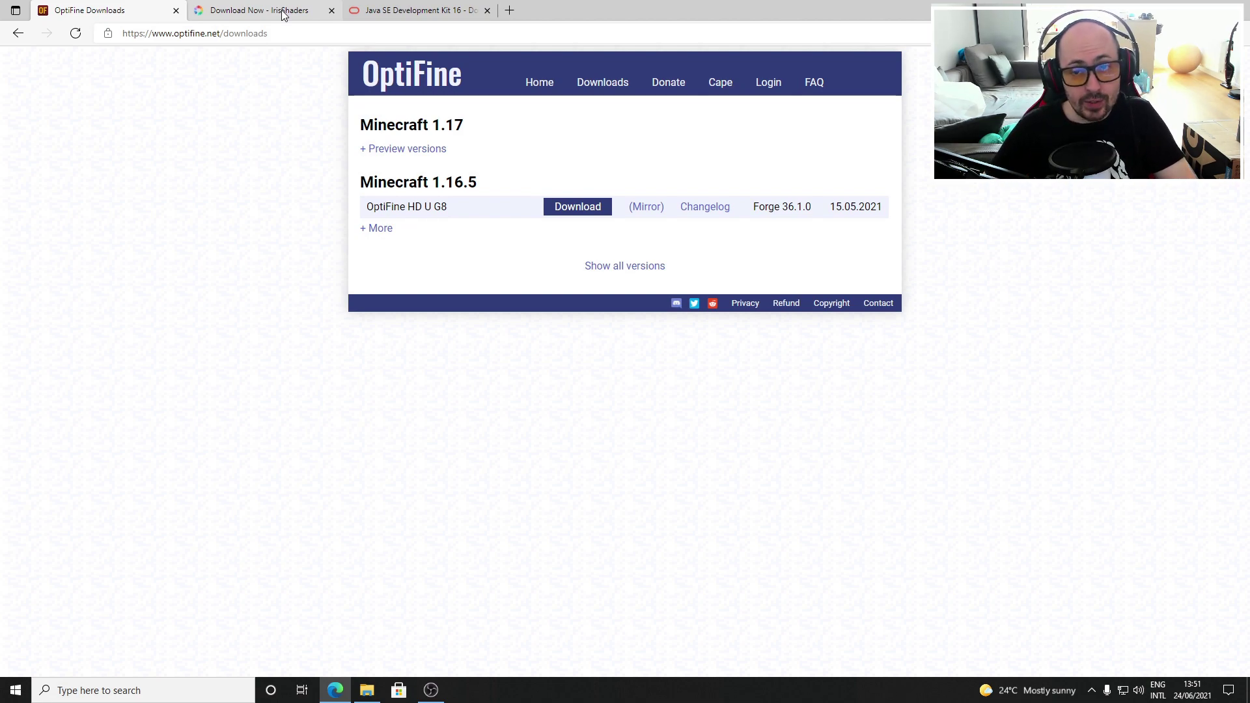
Download the Iris installer's universal JAR from the Iris Shaders download page
click(284, 15)
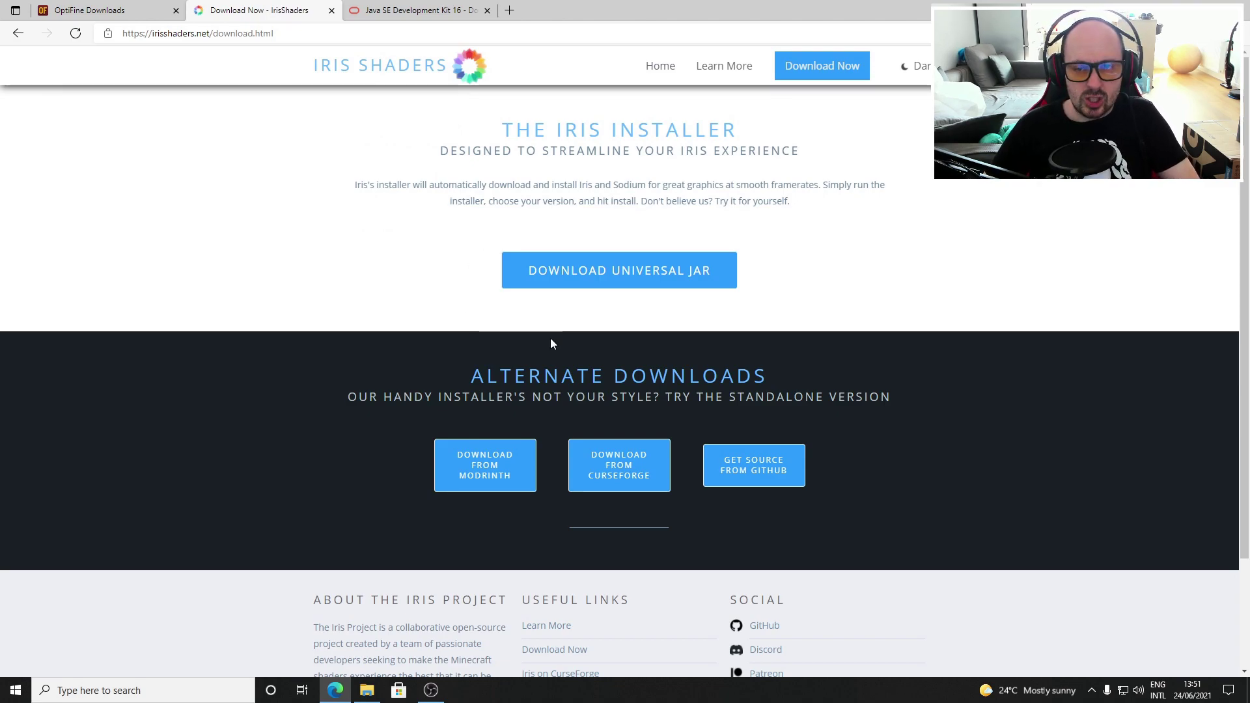
click(643, 285)
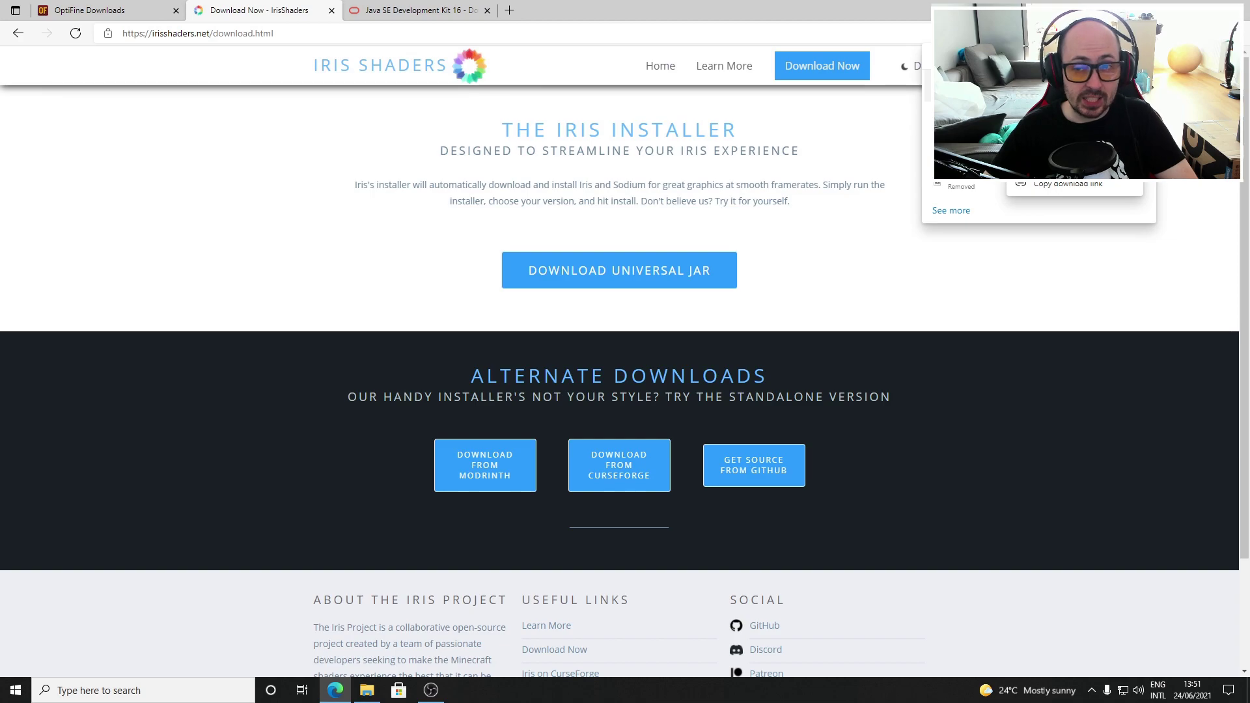
right_click(1009, 149)
key(Escape)
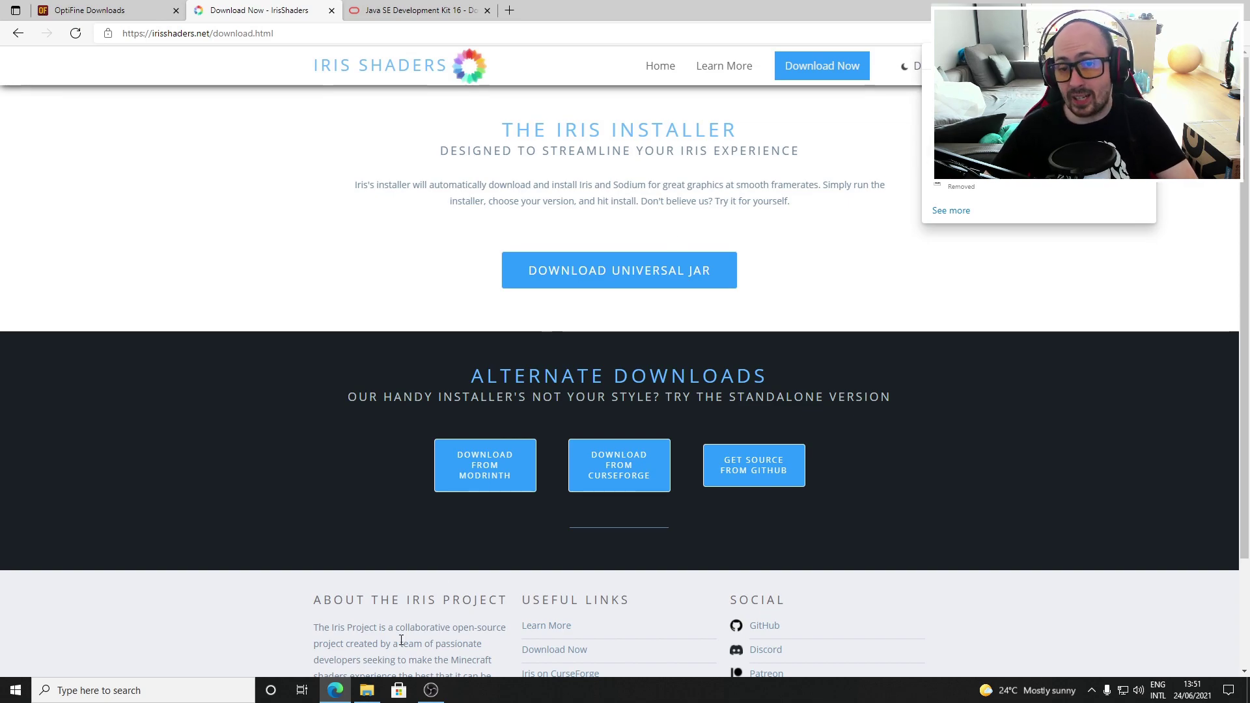
Locate Iris-Installer-1.0.2 in the Downloads folder and check Oracle's Java SE Development Kit 16 downloads page
click(367, 691)
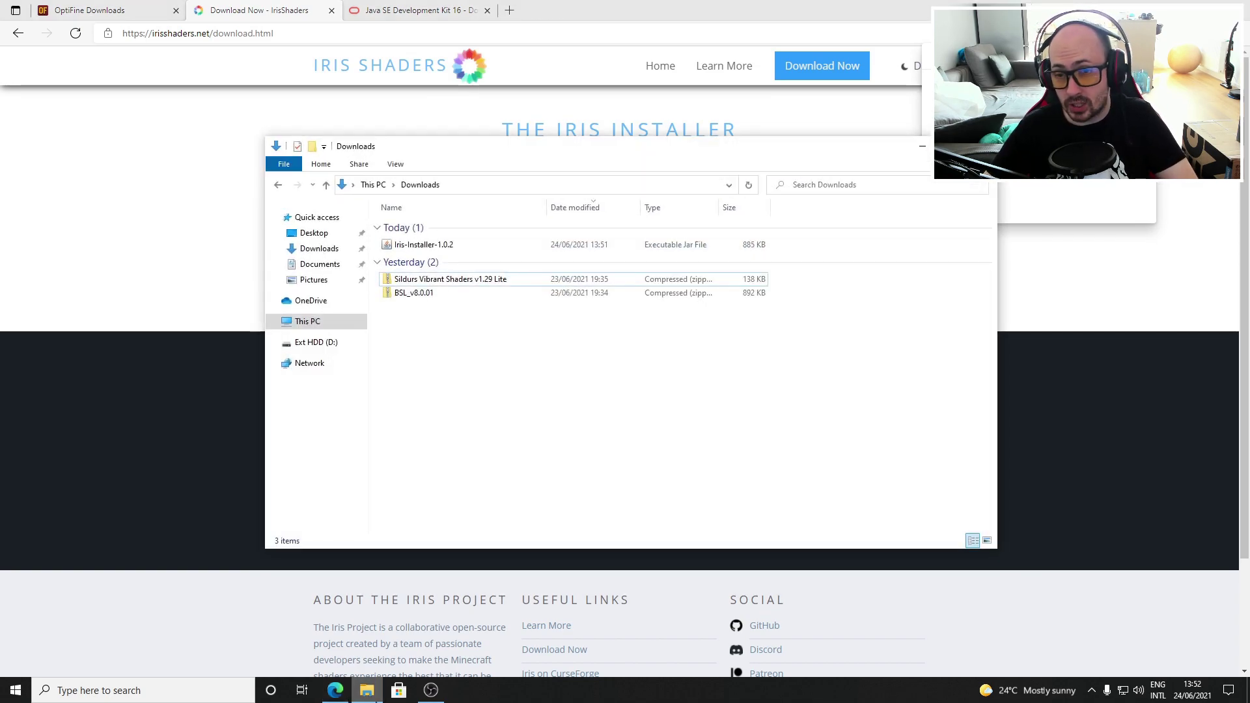
right_click(411, 247)
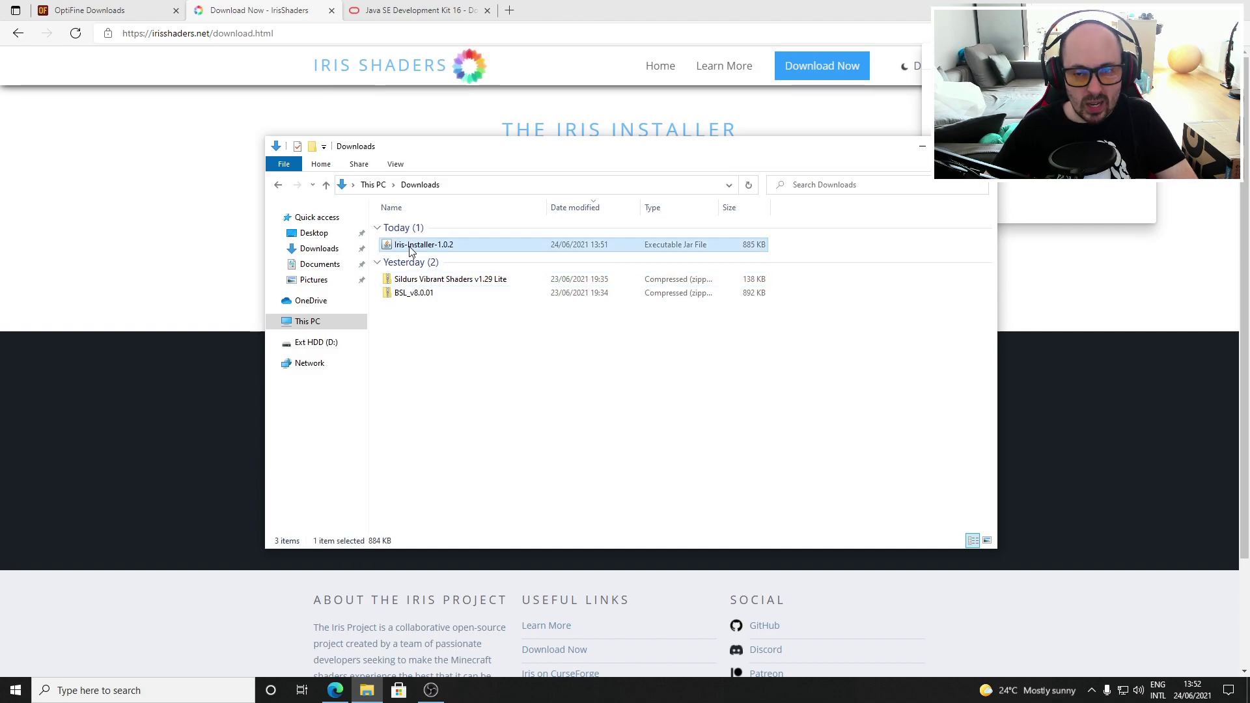
click(454, 316)
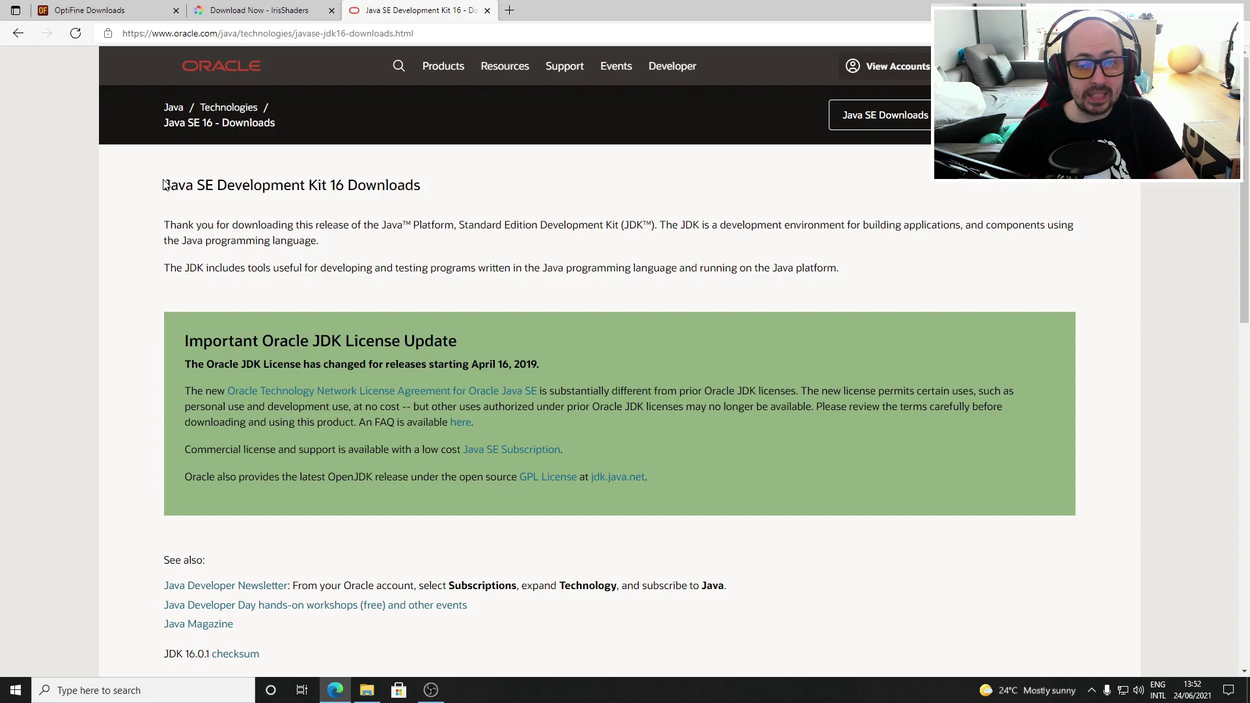
drag(163, 185, 322, 188)
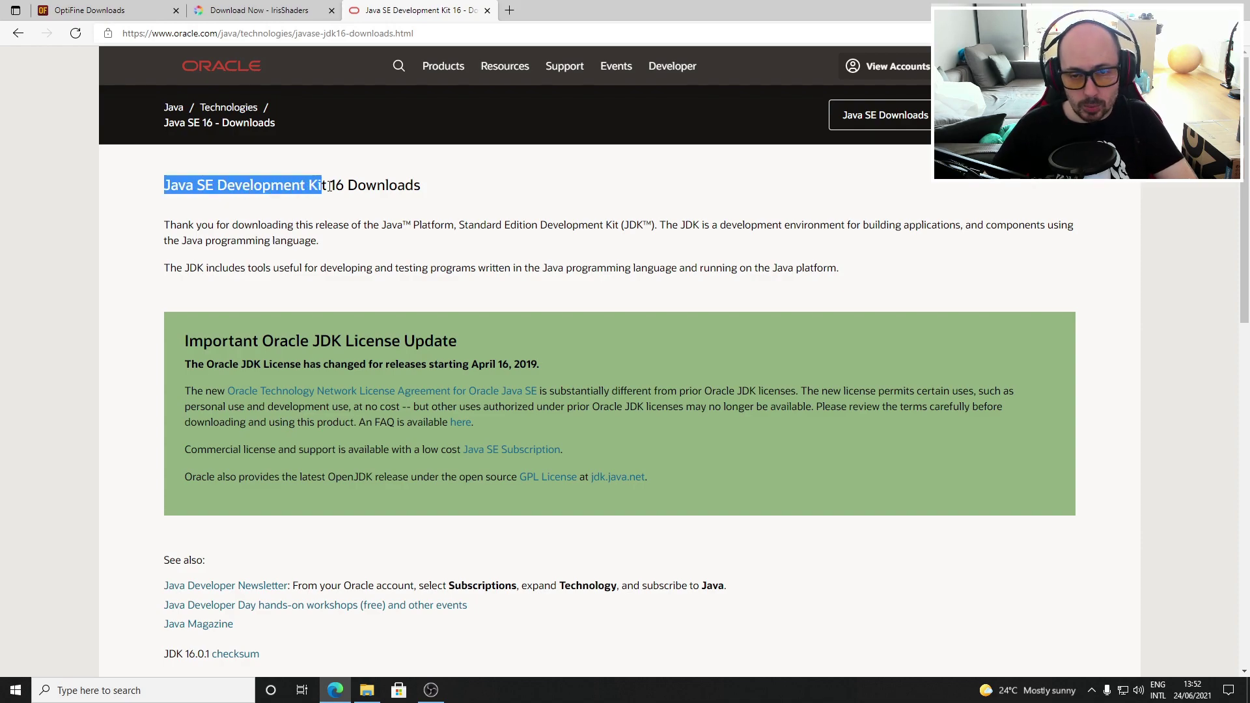
key(alt+Tab)
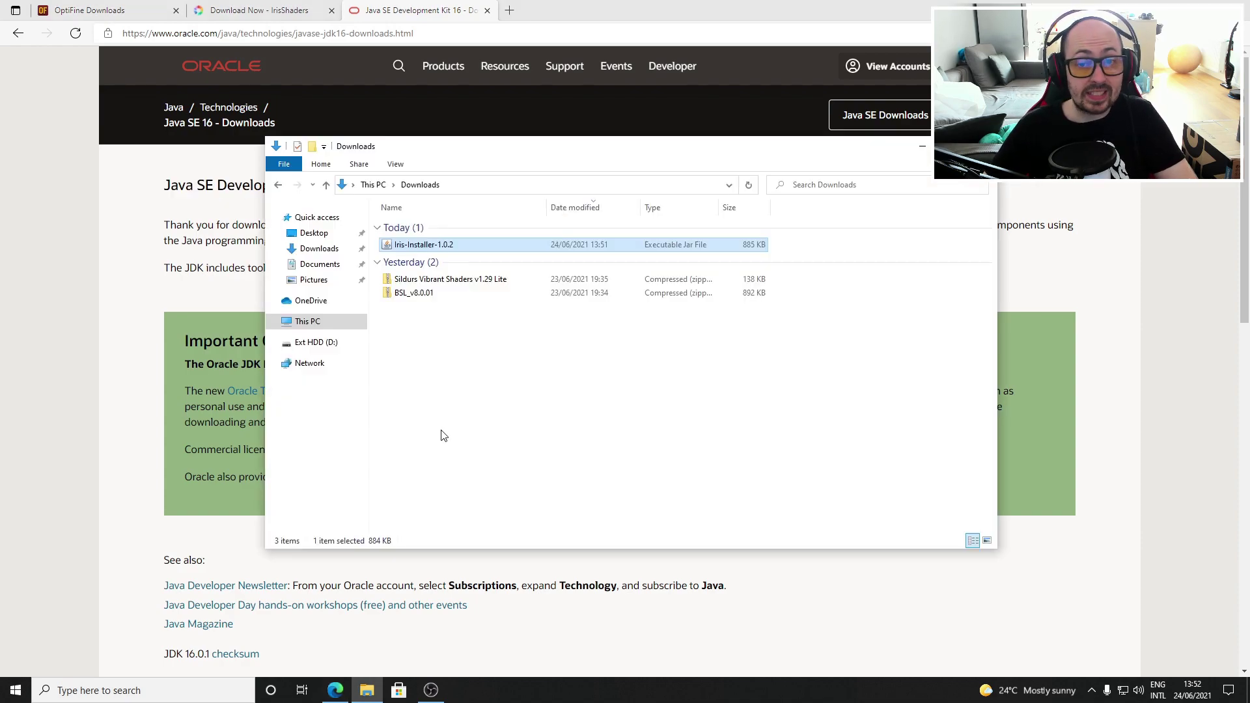
Open Iris-Installer-1.0.2 with Java(TM) Platform SE binary
right_click(448, 246)
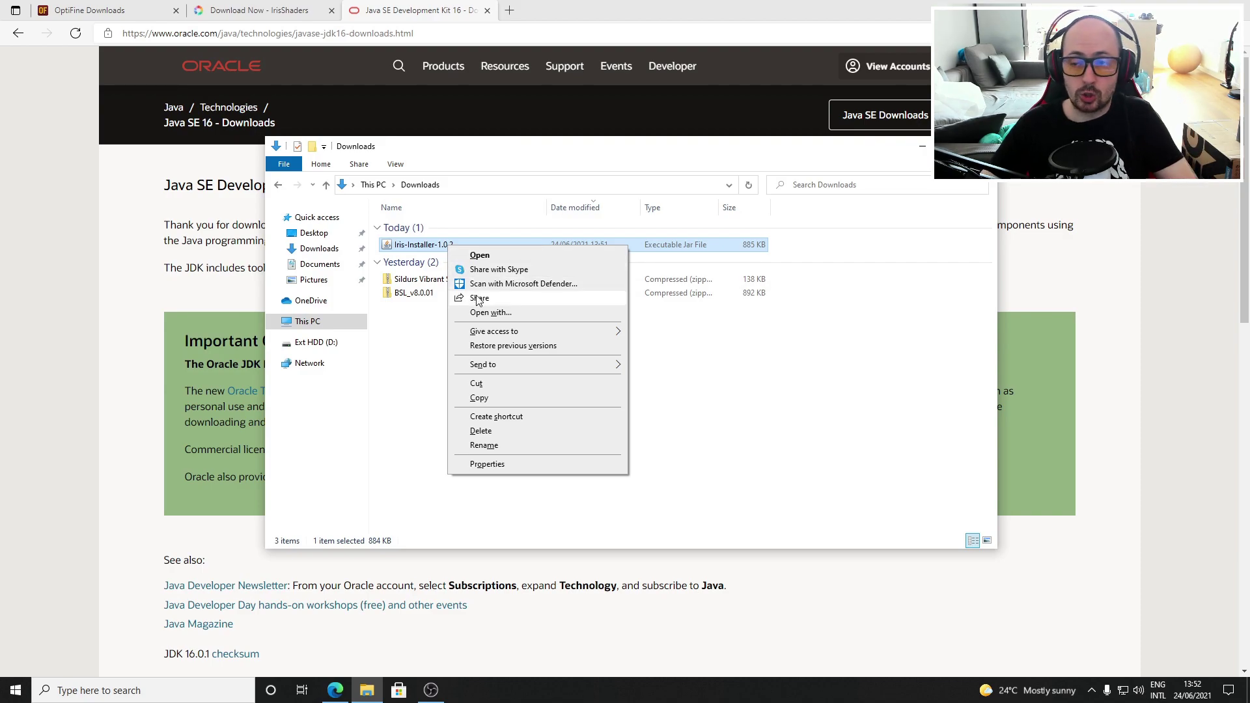
click(482, 314)
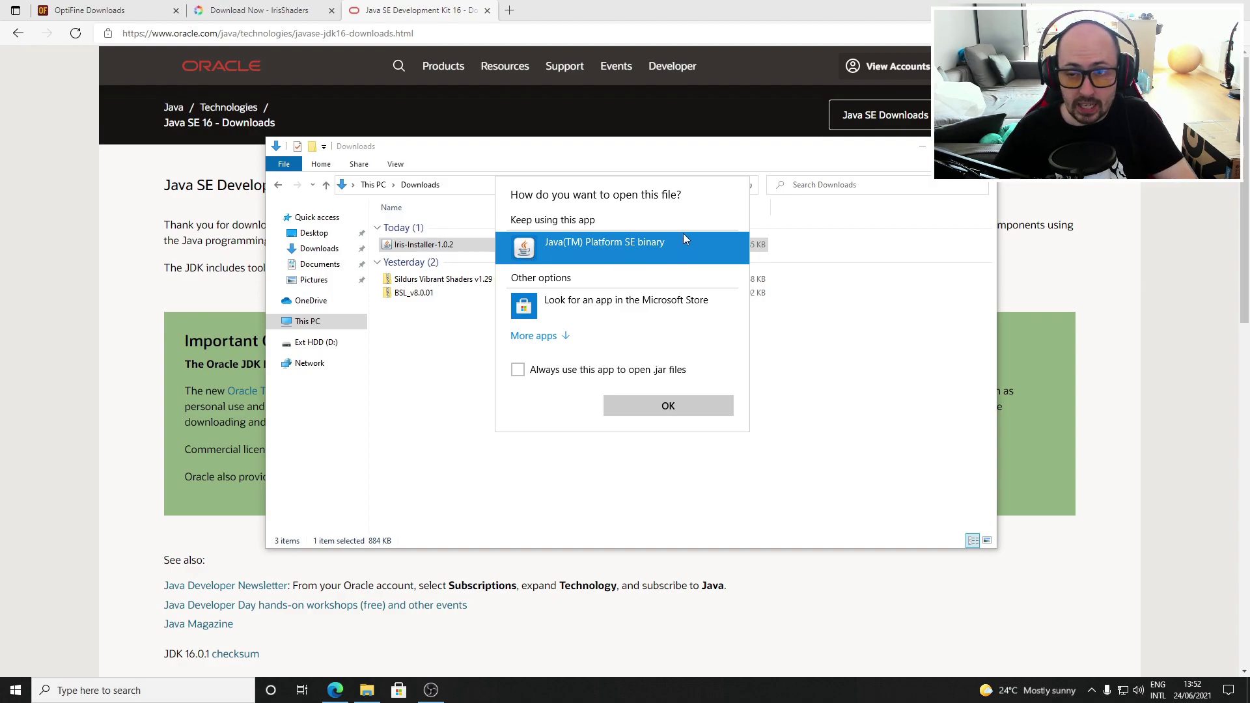
click(668, 411)
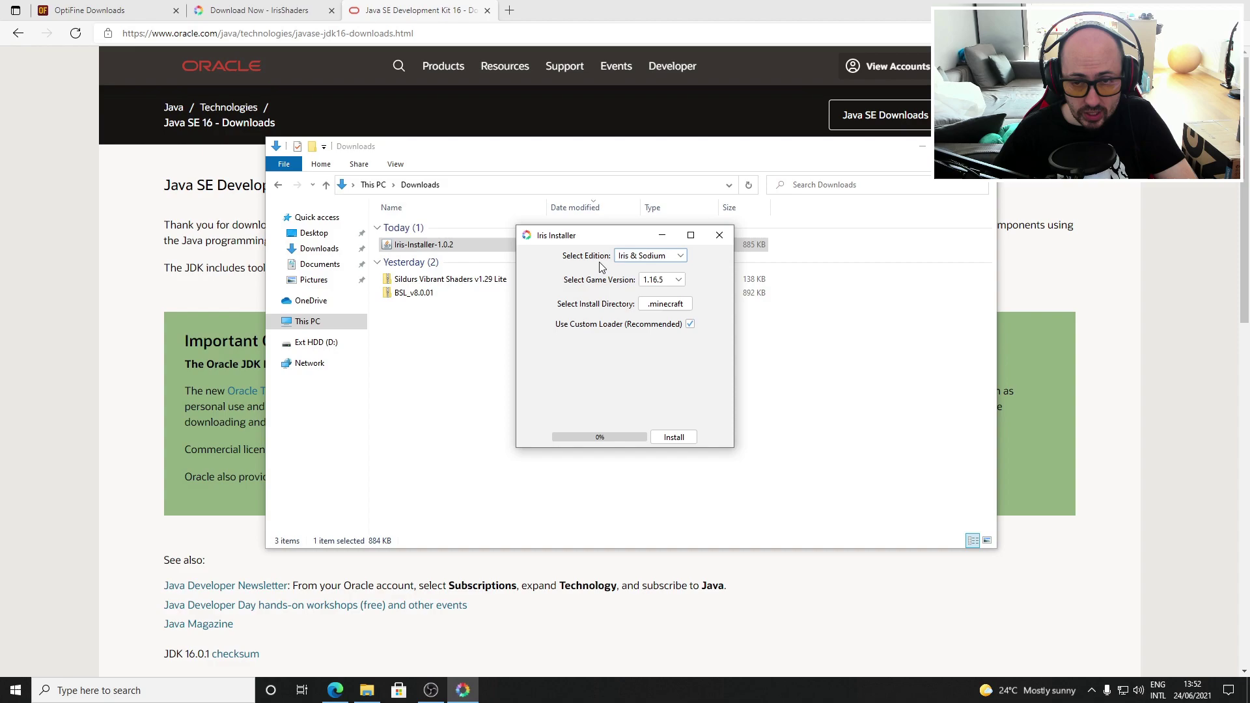
Install the Iris Standalone edition for game version 1.17 into the .minecraft directory
click(638, 258)
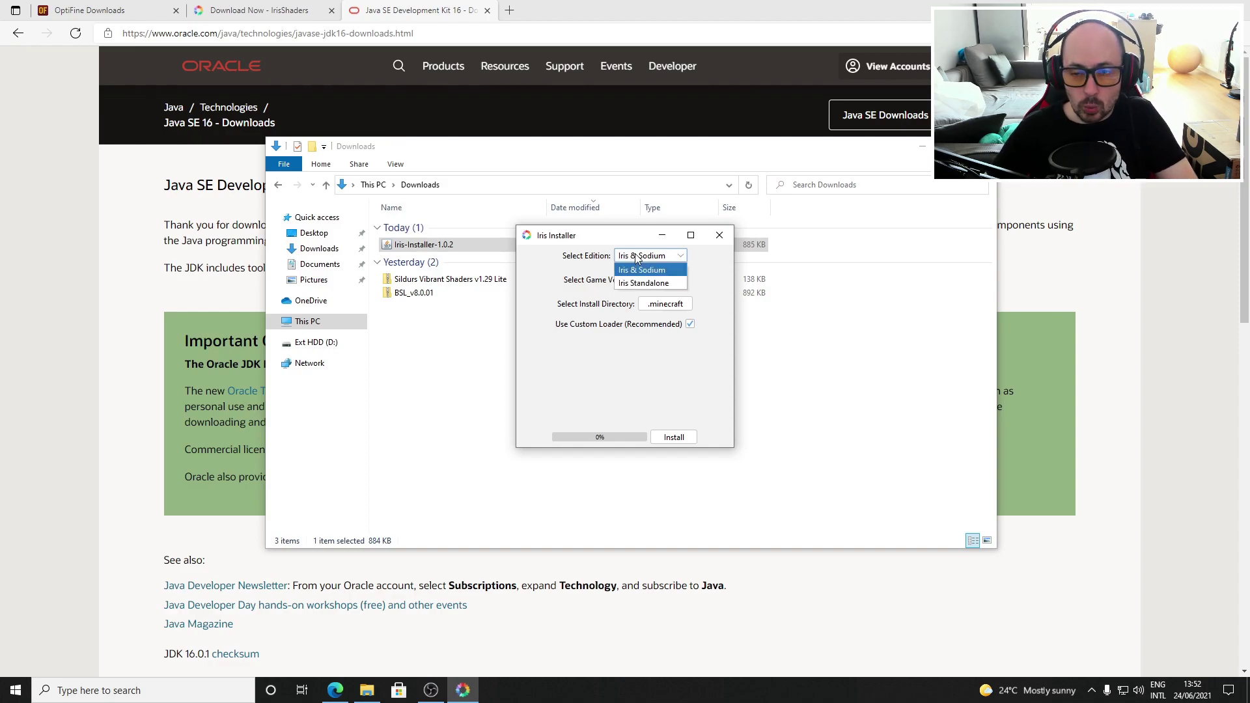
click(646, 285)
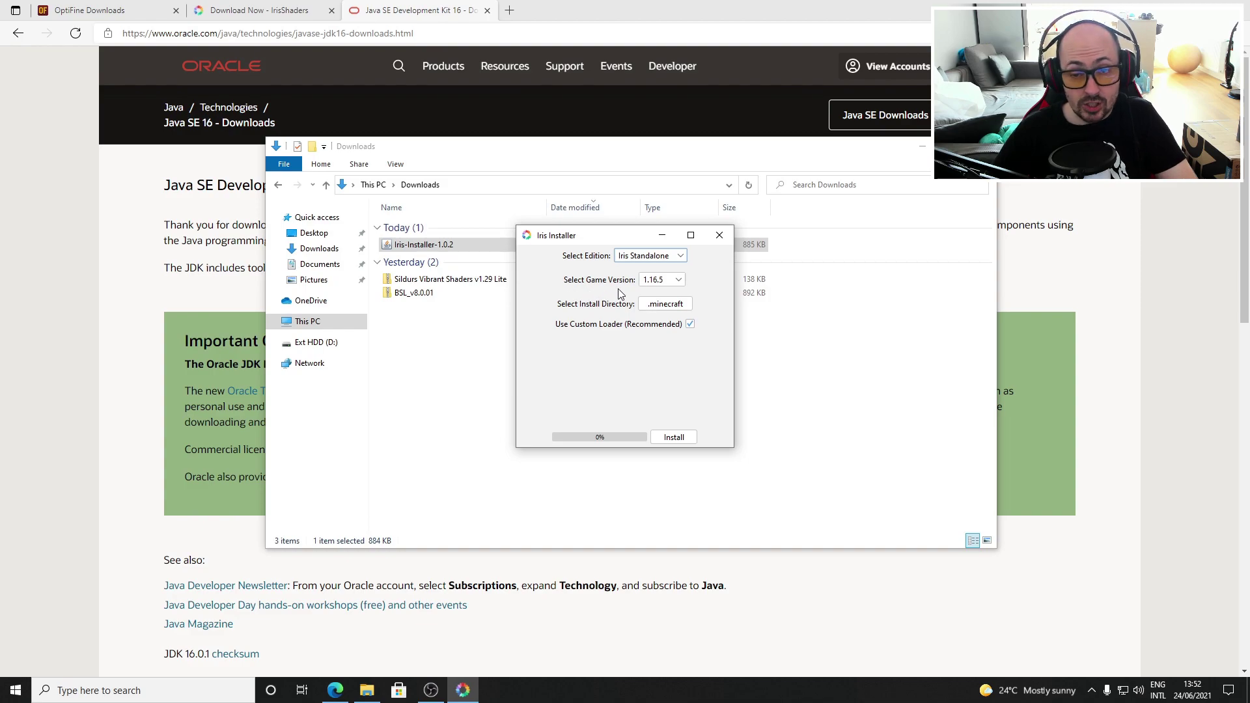
click(660, 284)
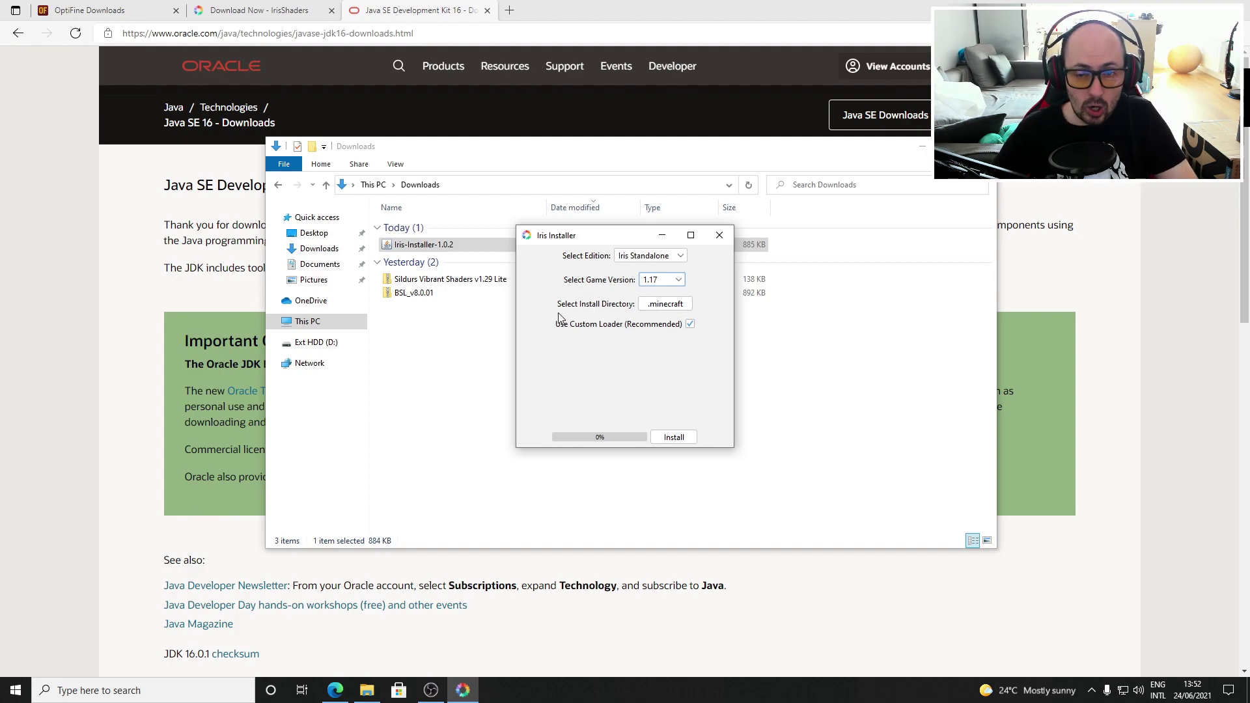
click(674, 437)
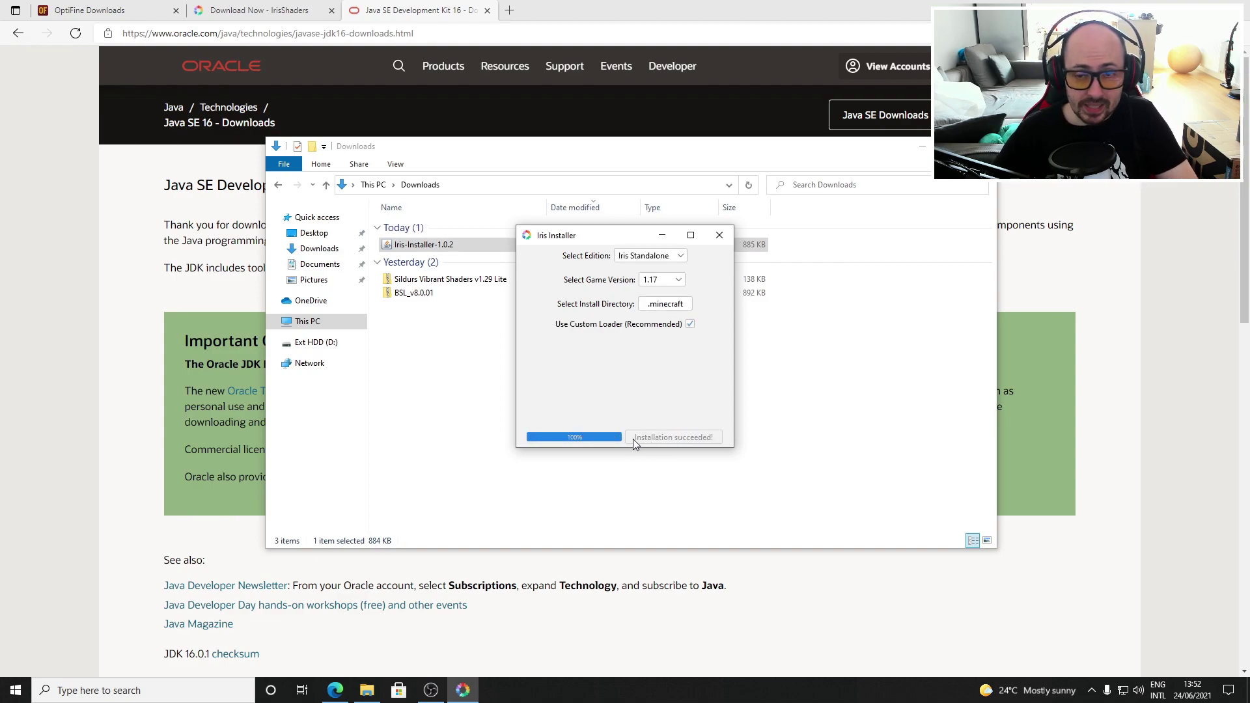
Close the Iris Installer and permanently delete Iris-Installer-1.0.2 from the Downloads folder
click(719, 236)
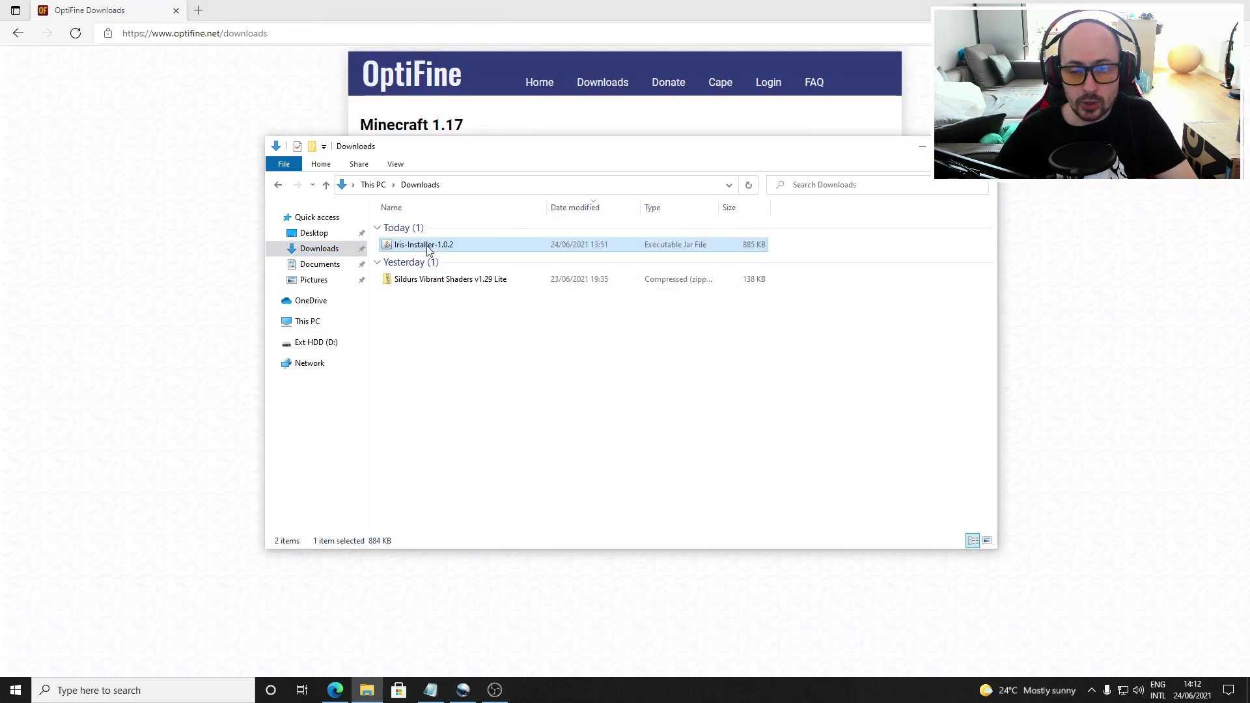
key(shift+Delete)
key(Return)
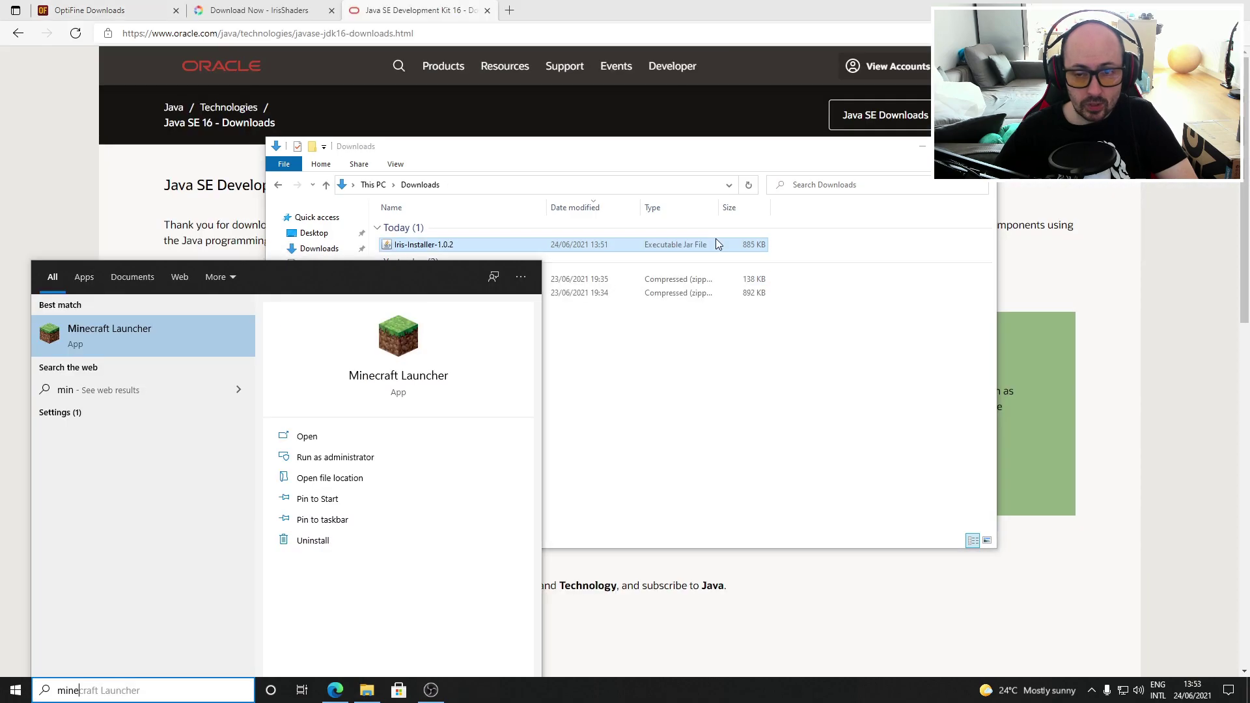
Search Windows for minecraft to start Minecraft Launcher, and choose Iris Standalone as the version to play
text(craft)
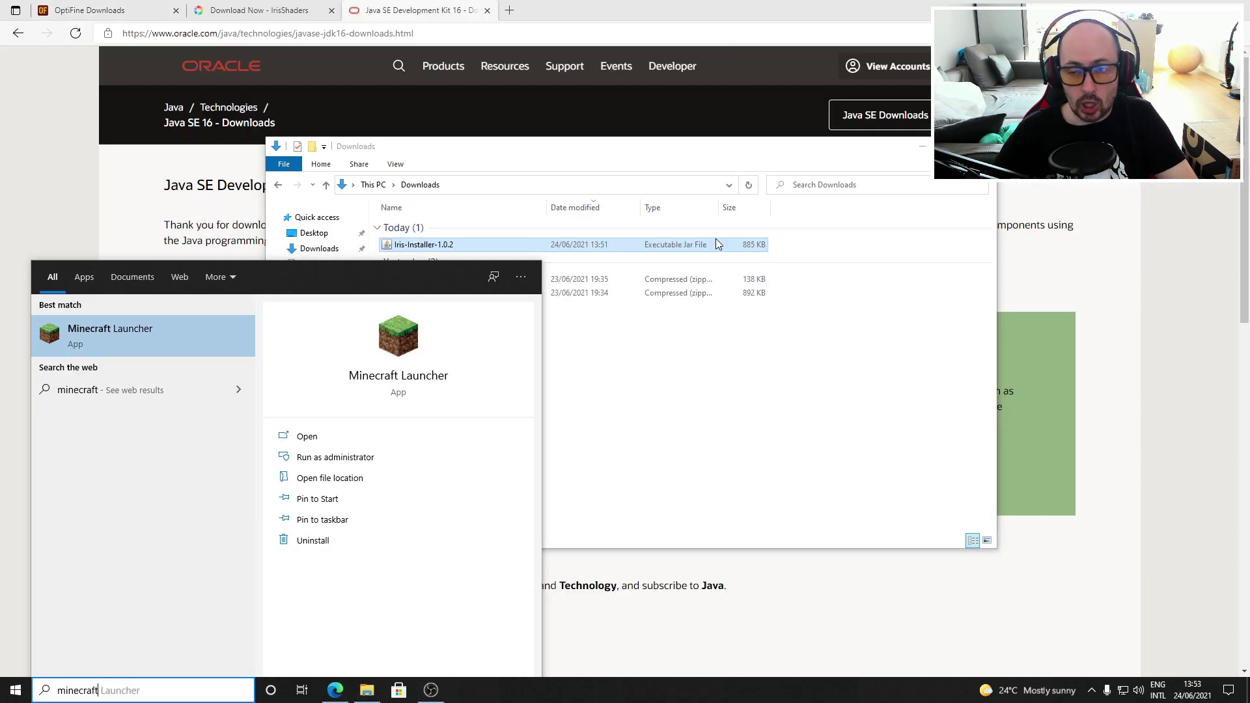
key(Return)
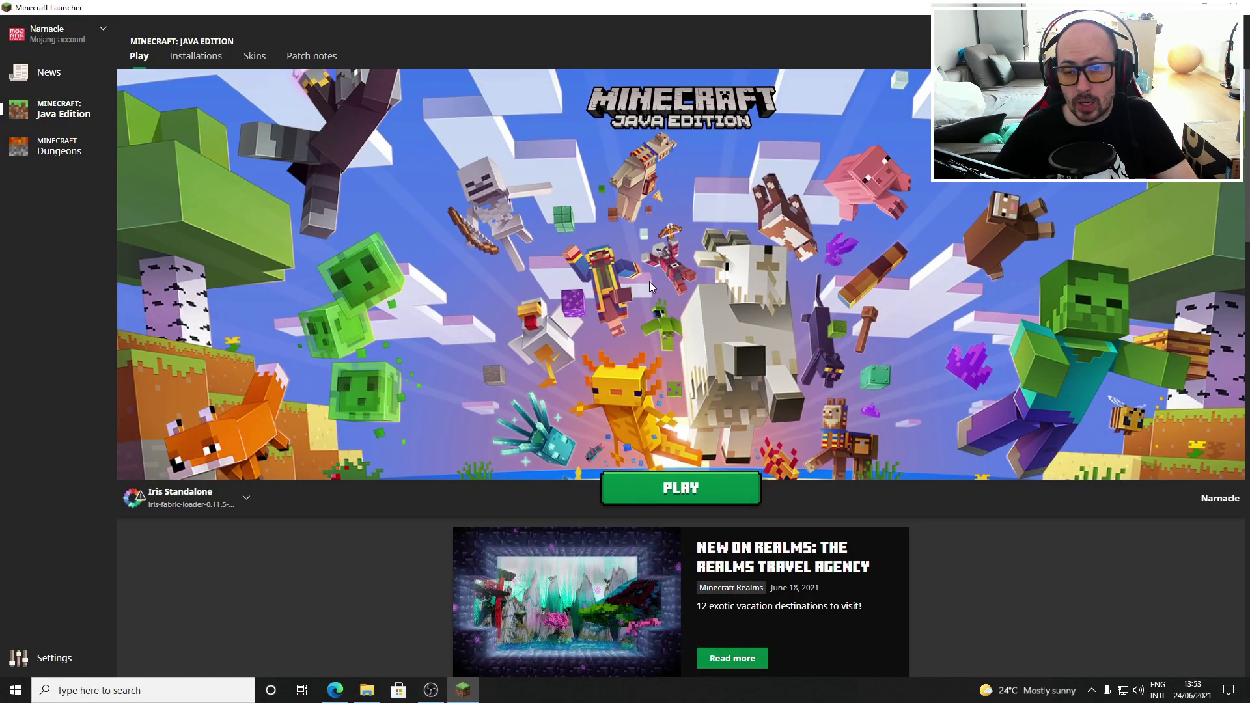
click(171, 497)
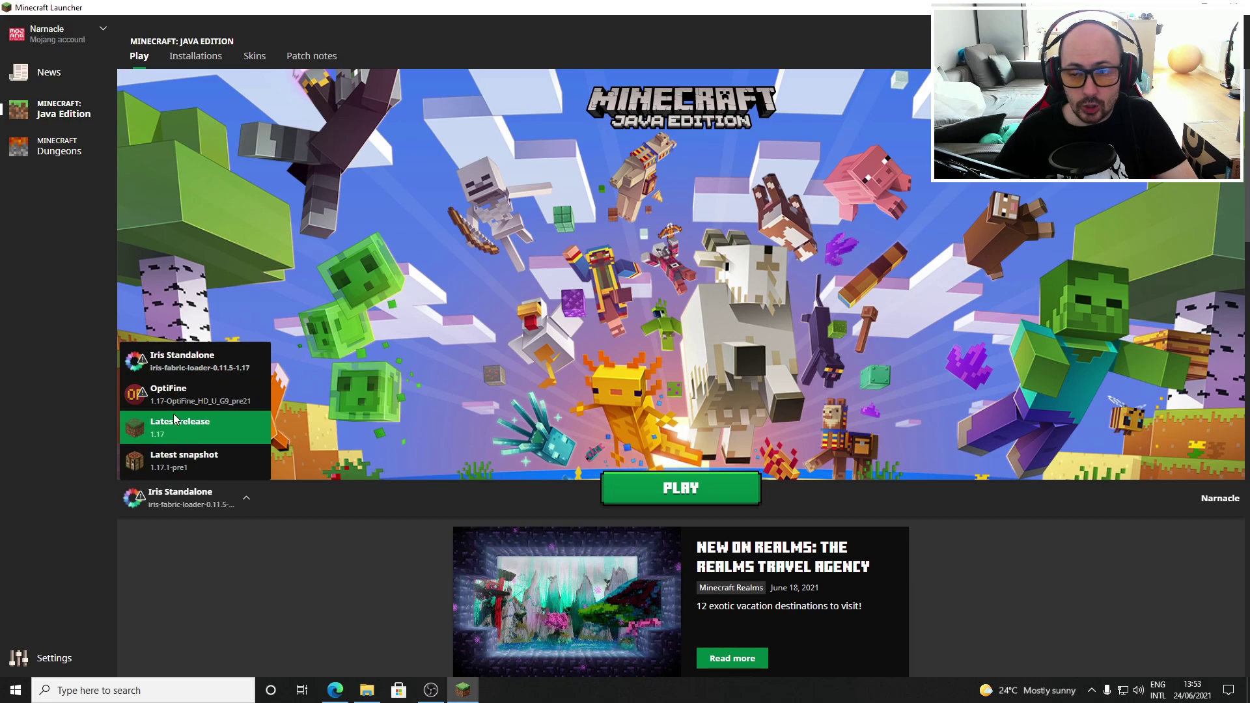
click(181, 363)
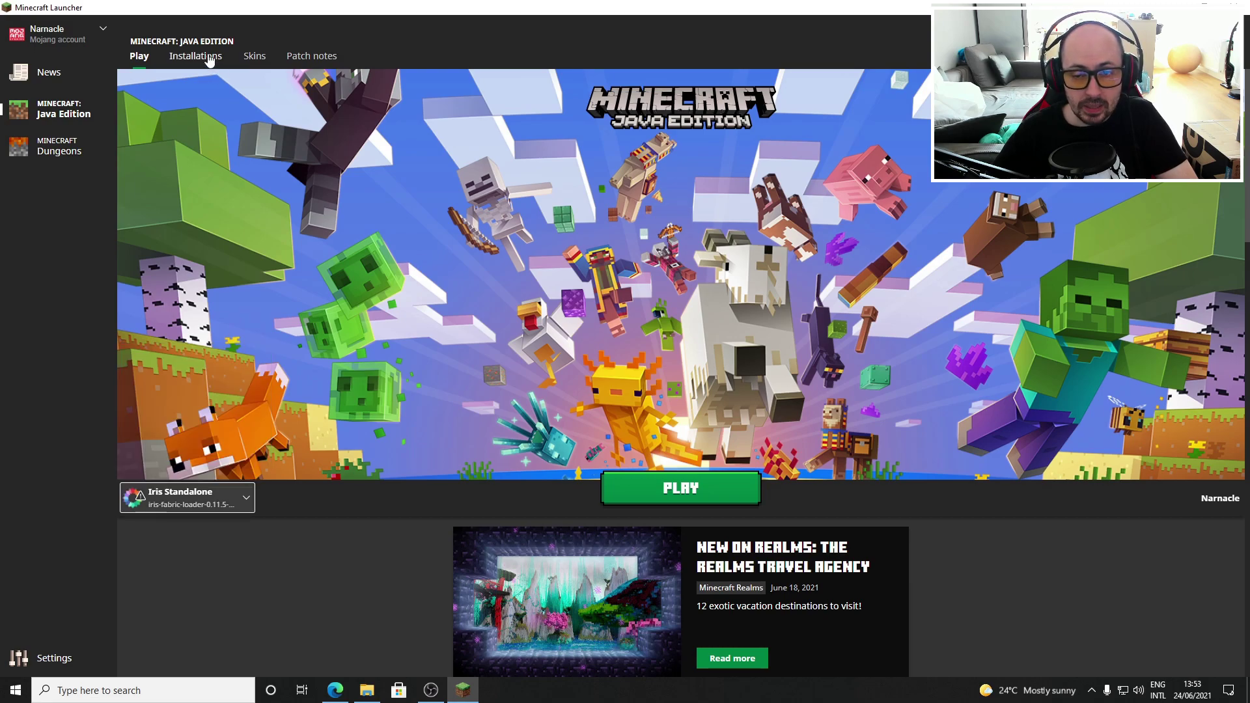
Include modded versions in the launcher's list of installations and locate the Iris Standalone entry
click(210, 58)
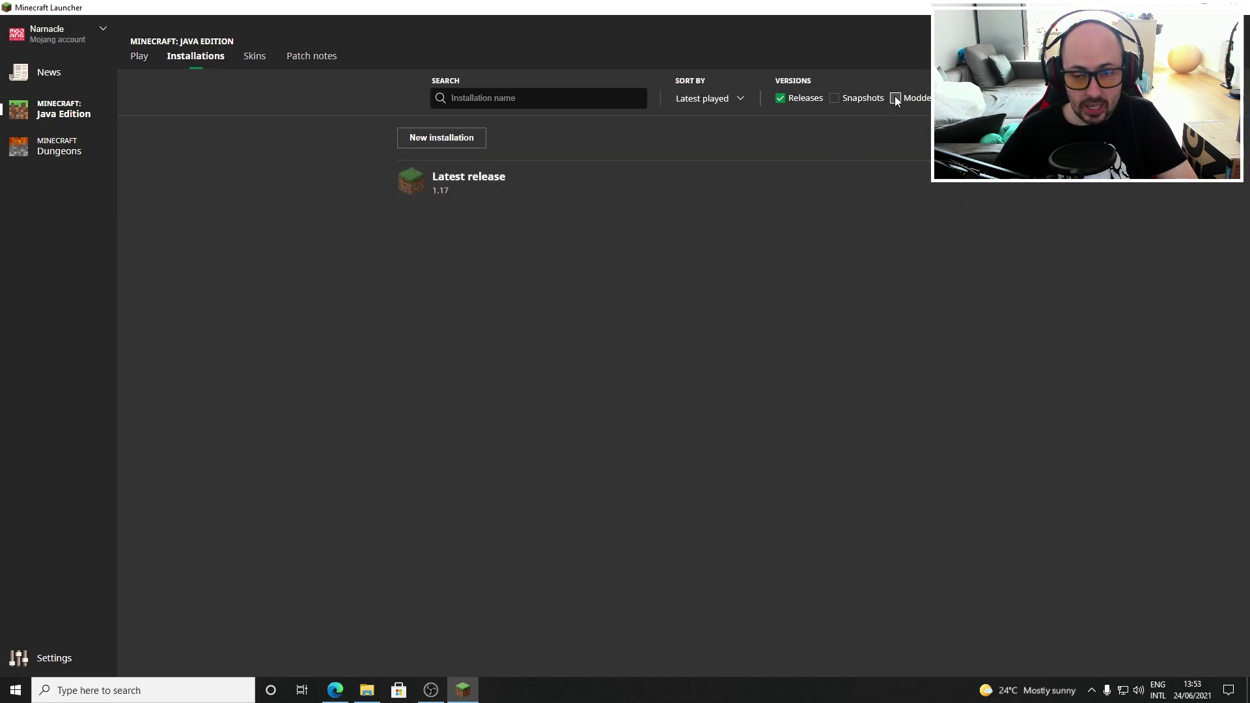
click(895, 97)
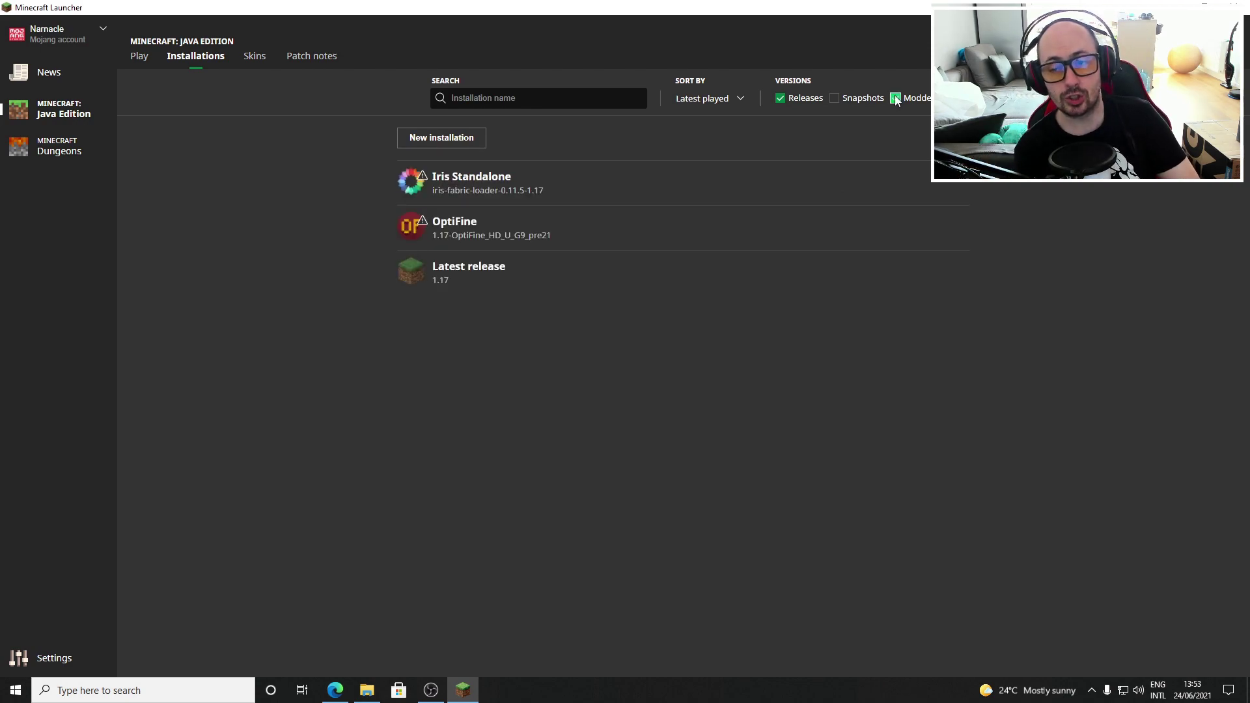
mouse_move(456, 189)
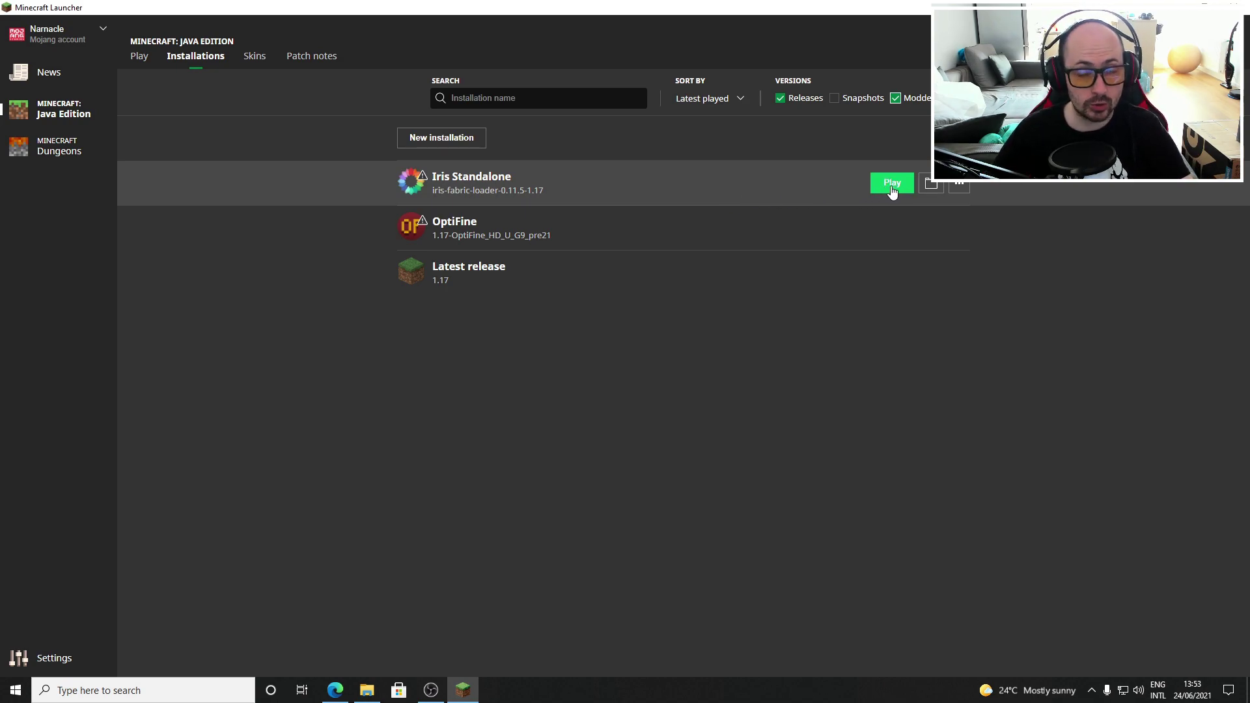
Start a new installation named Patreon.com/Narancle that uses version release iris-fabric-loader-0.11.5-1.17
click(420, 138)
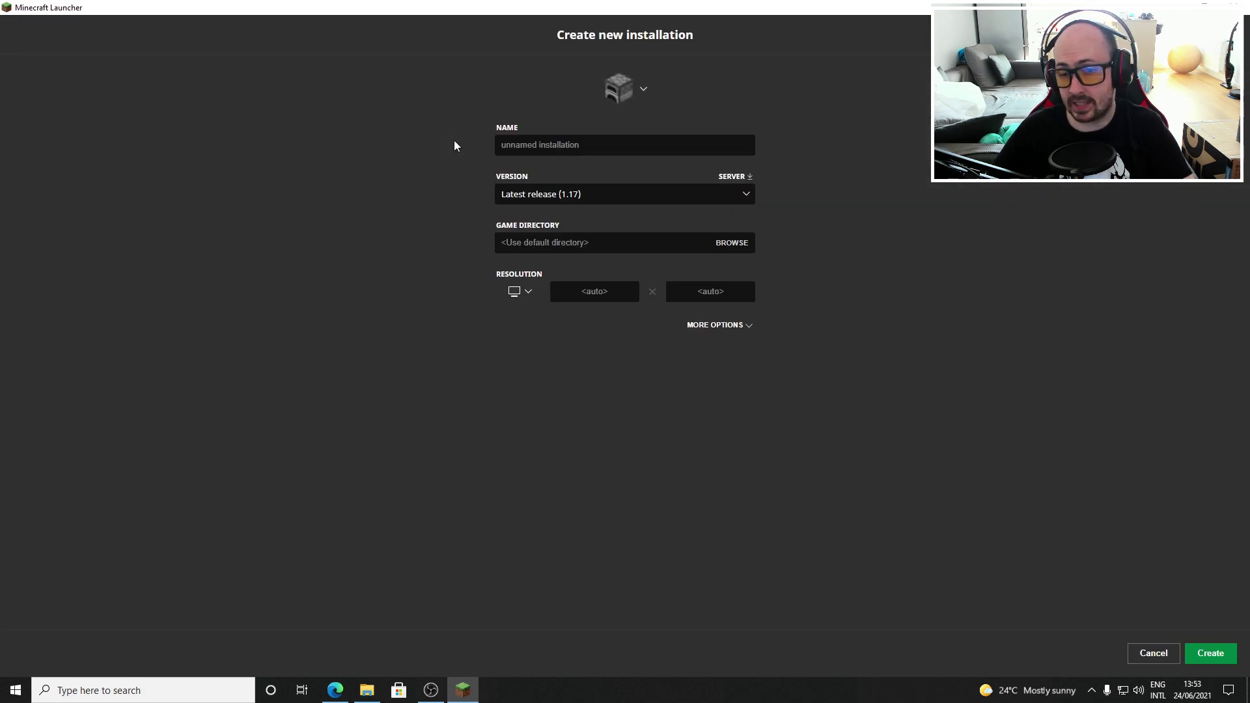
click(523, 148)
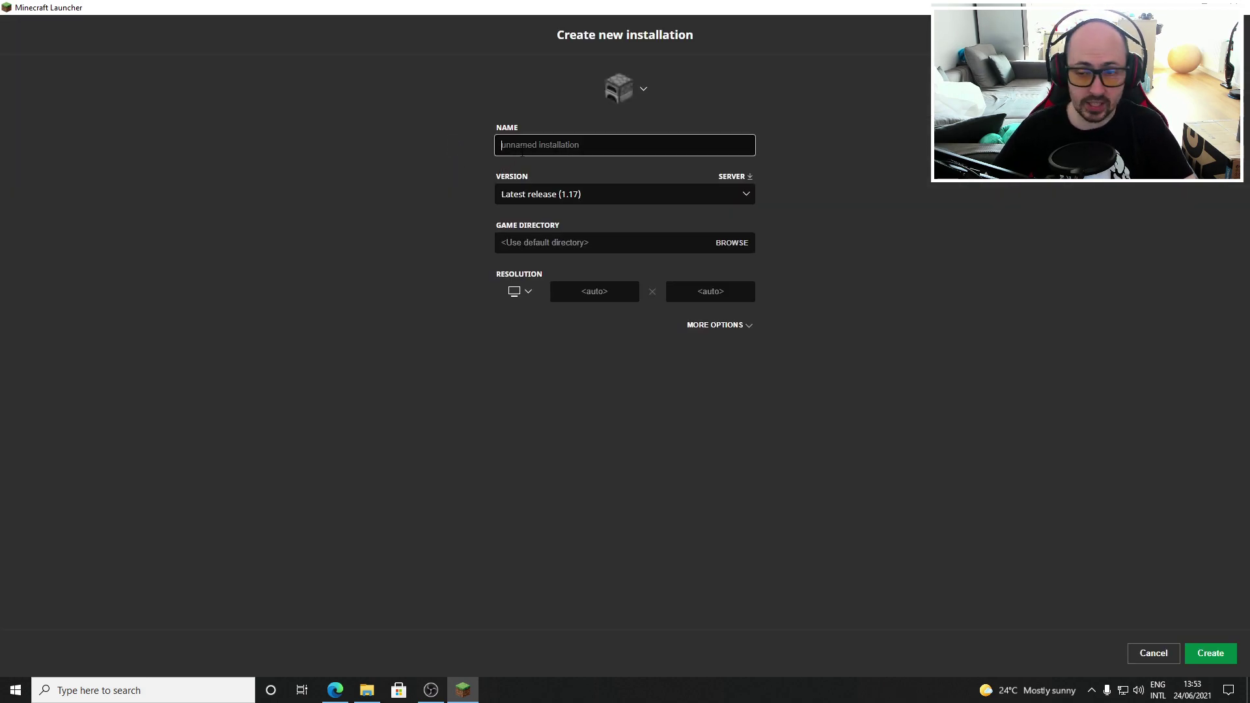
text(Patreon.com)
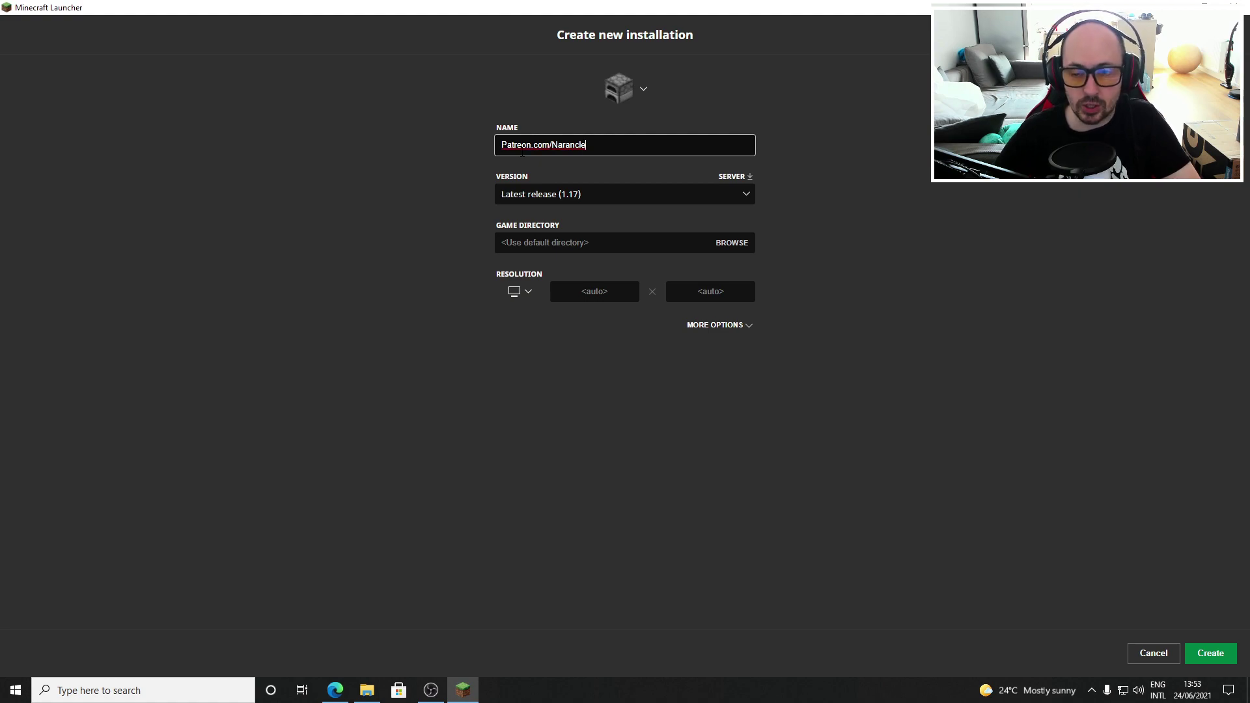
click(518, 194)
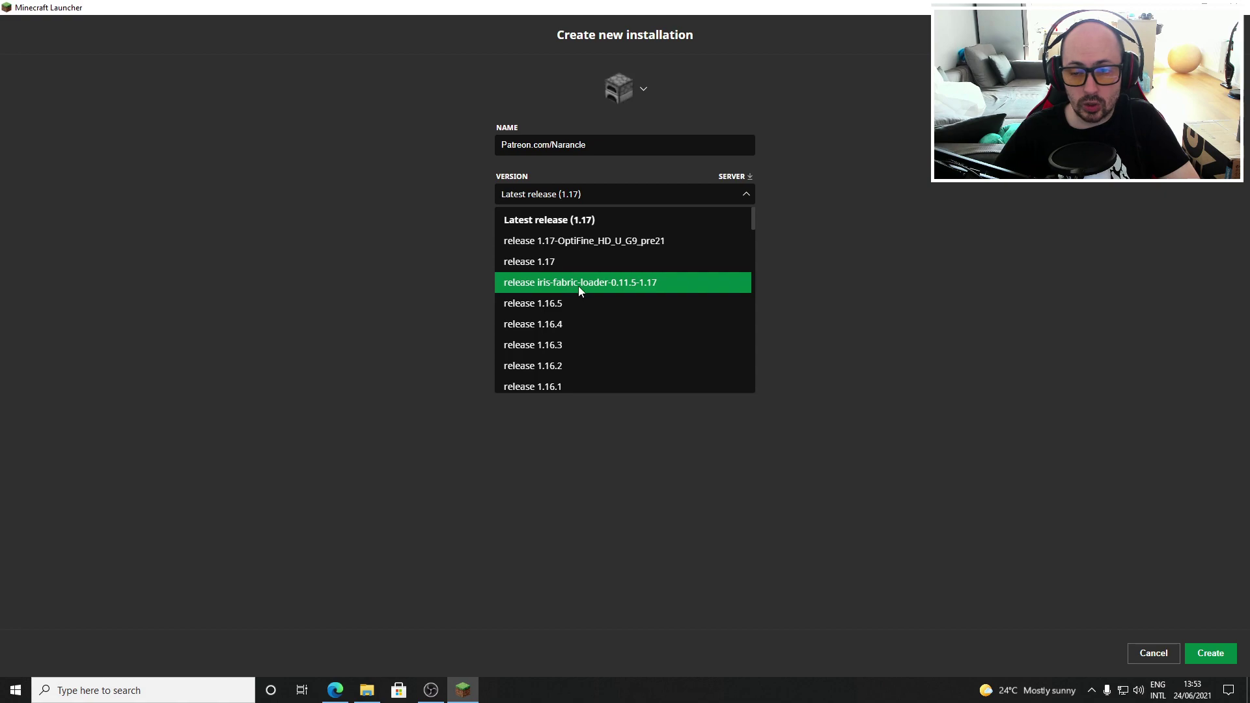
click(640, 293)
Set the new installation's resolution to 1920x1080 and create the installation
click(520, 317)
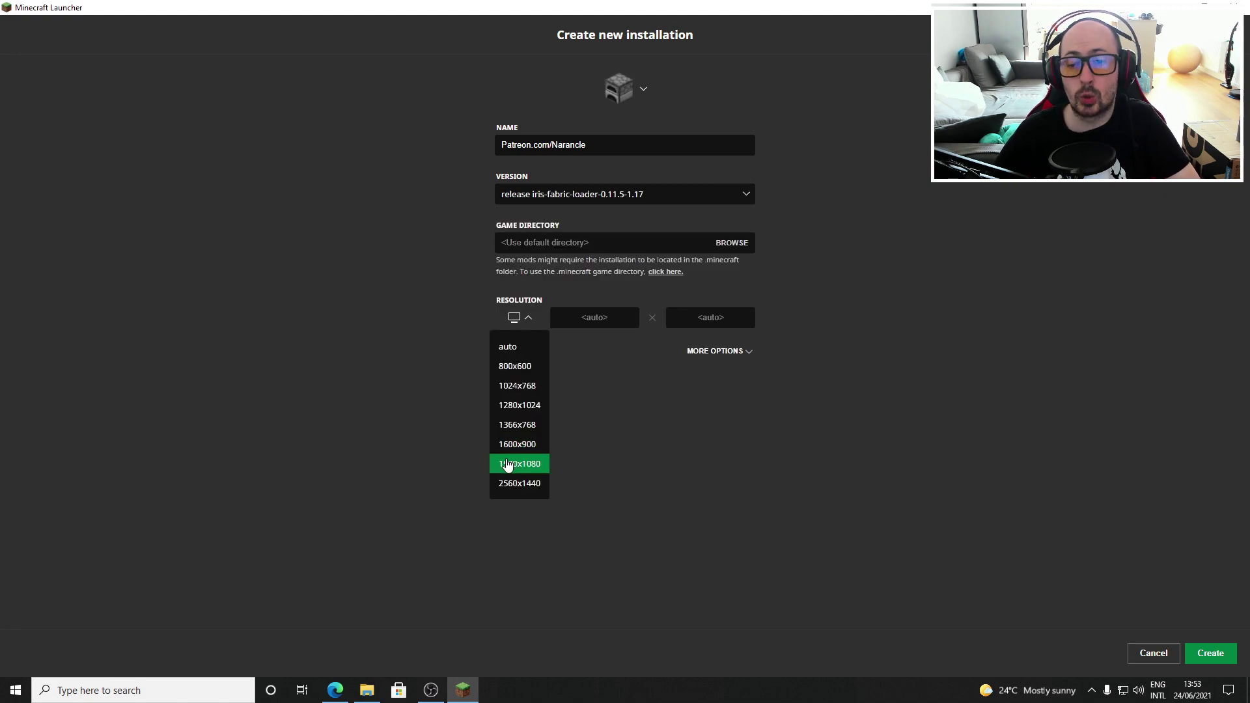
click(508, 464)
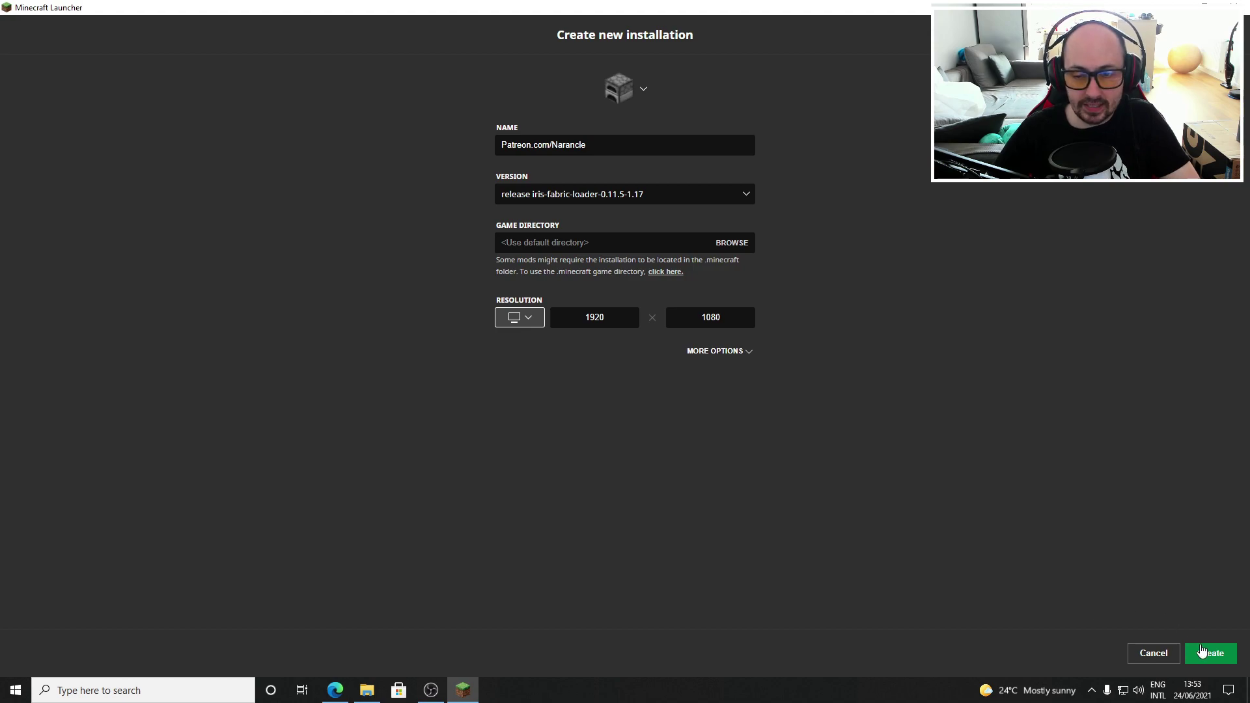
click(1210, 653)
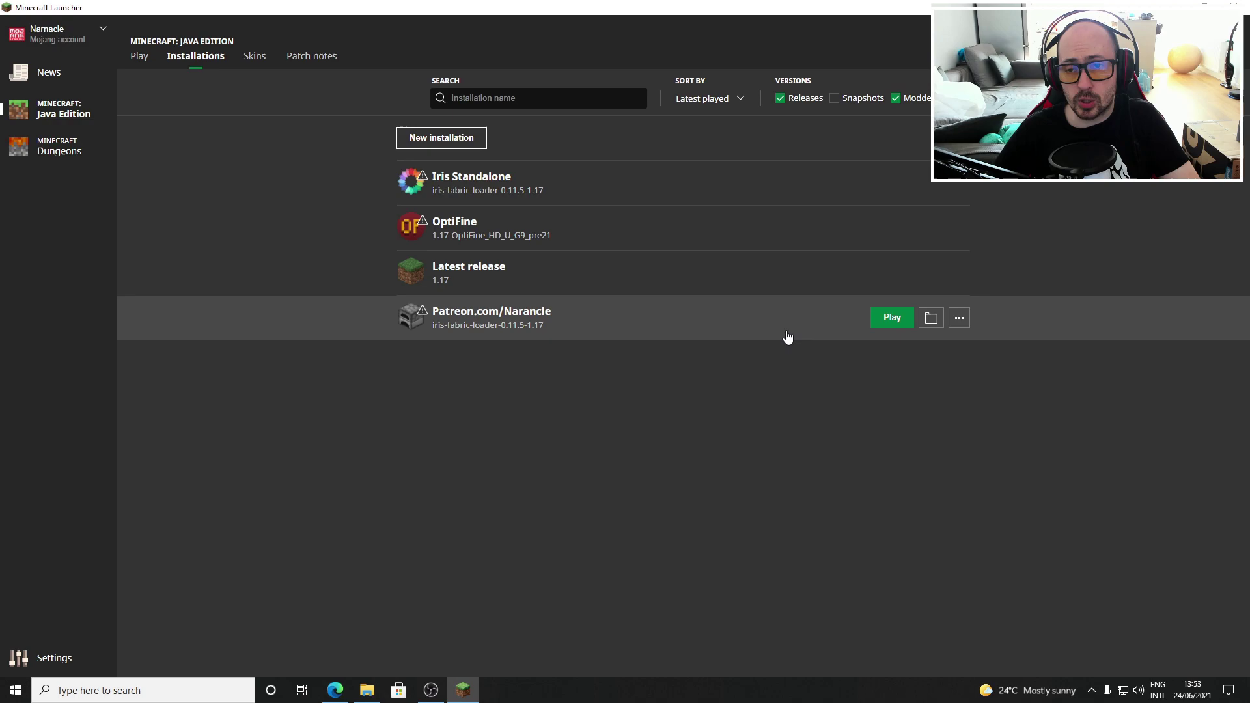
Launch the Patreon.com/Narancle installation, accepting the risks of modified play and turning off further warnings for it
click(892, 319)
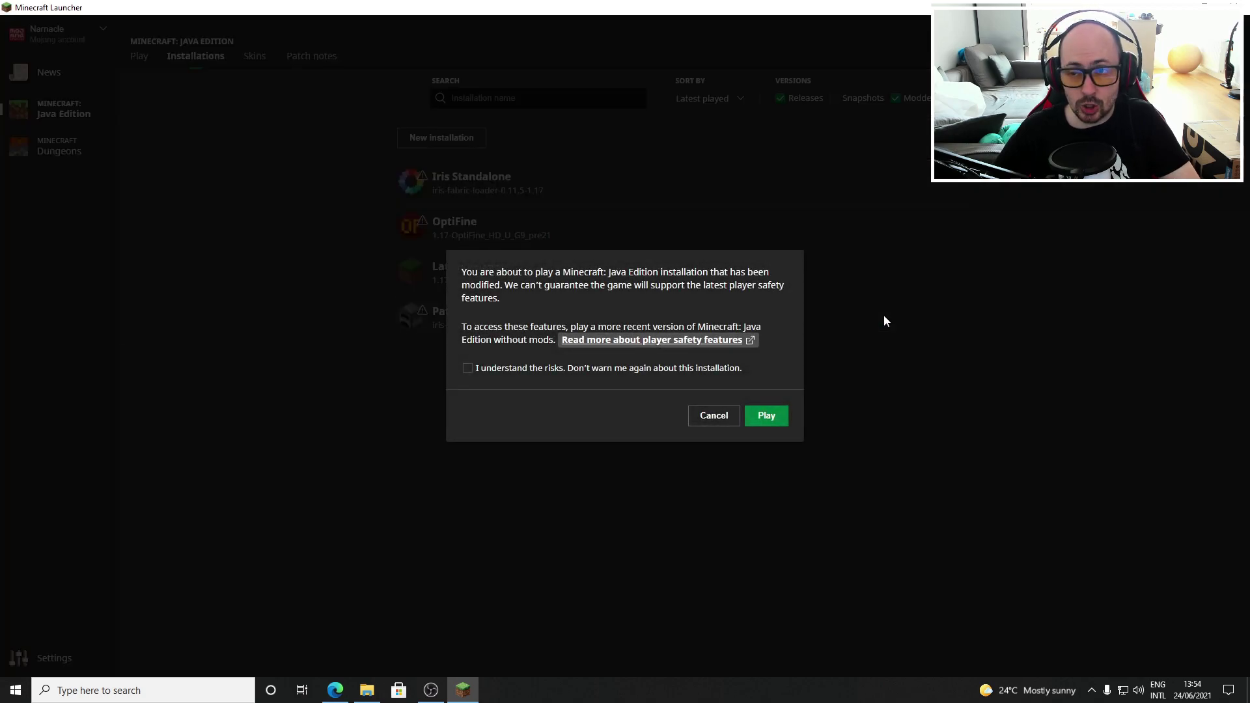
click(548, 373)
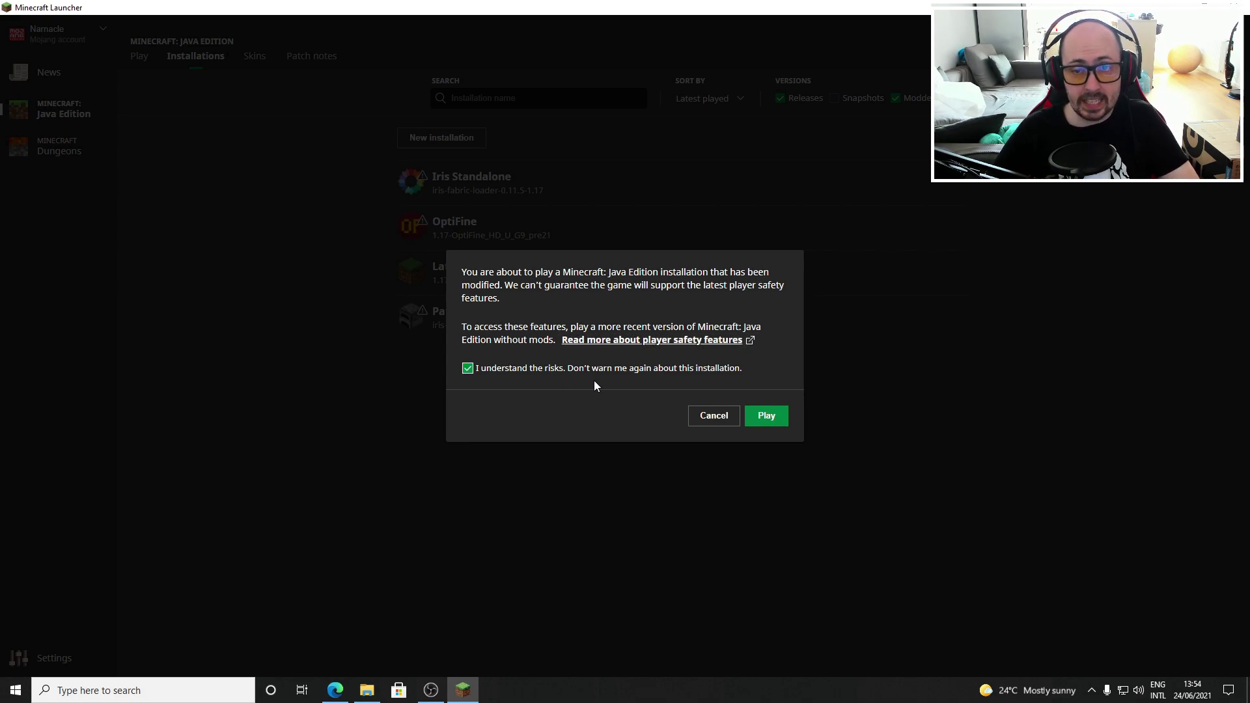
click(766, 420)
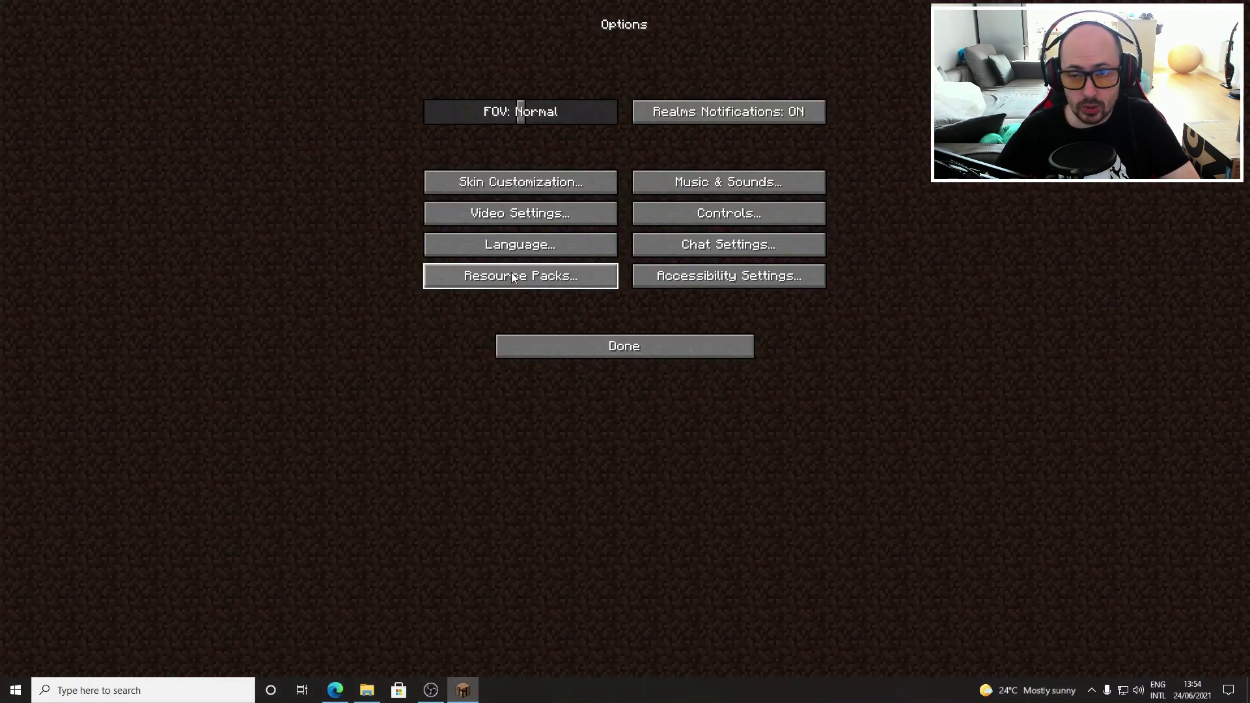
Open the shader pack list from the game's video settings
click(495, 217)
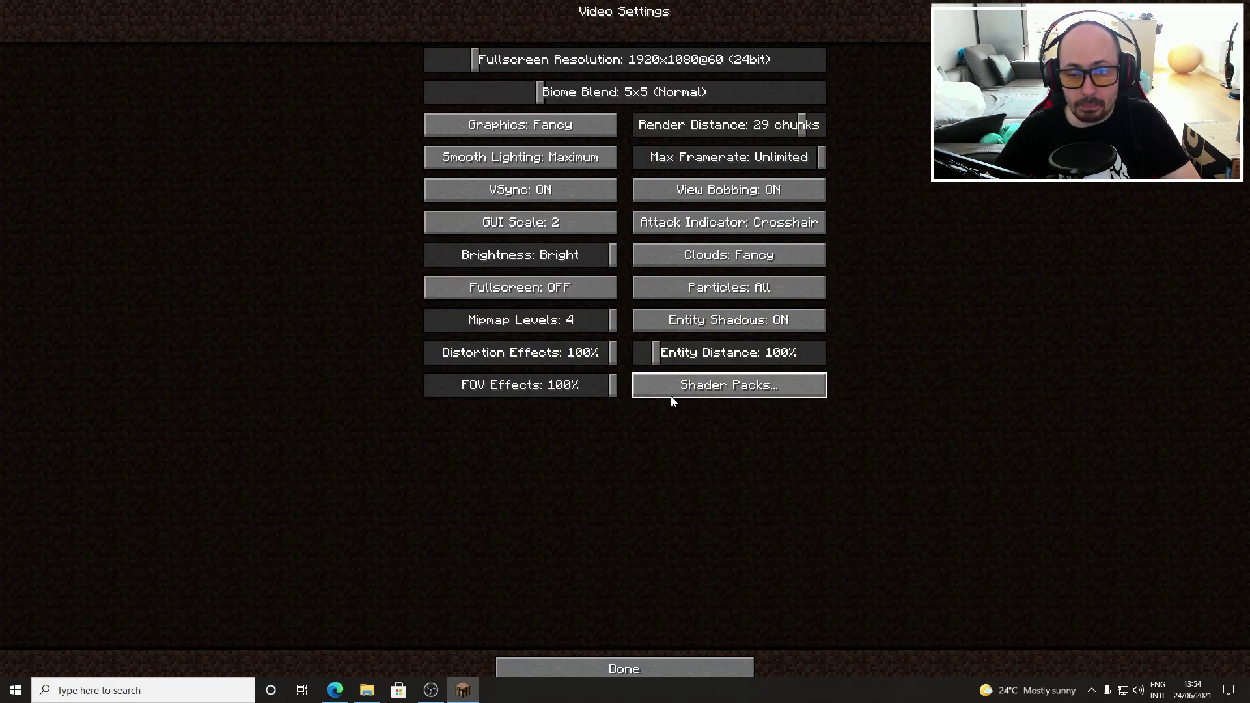
click(749, 395)
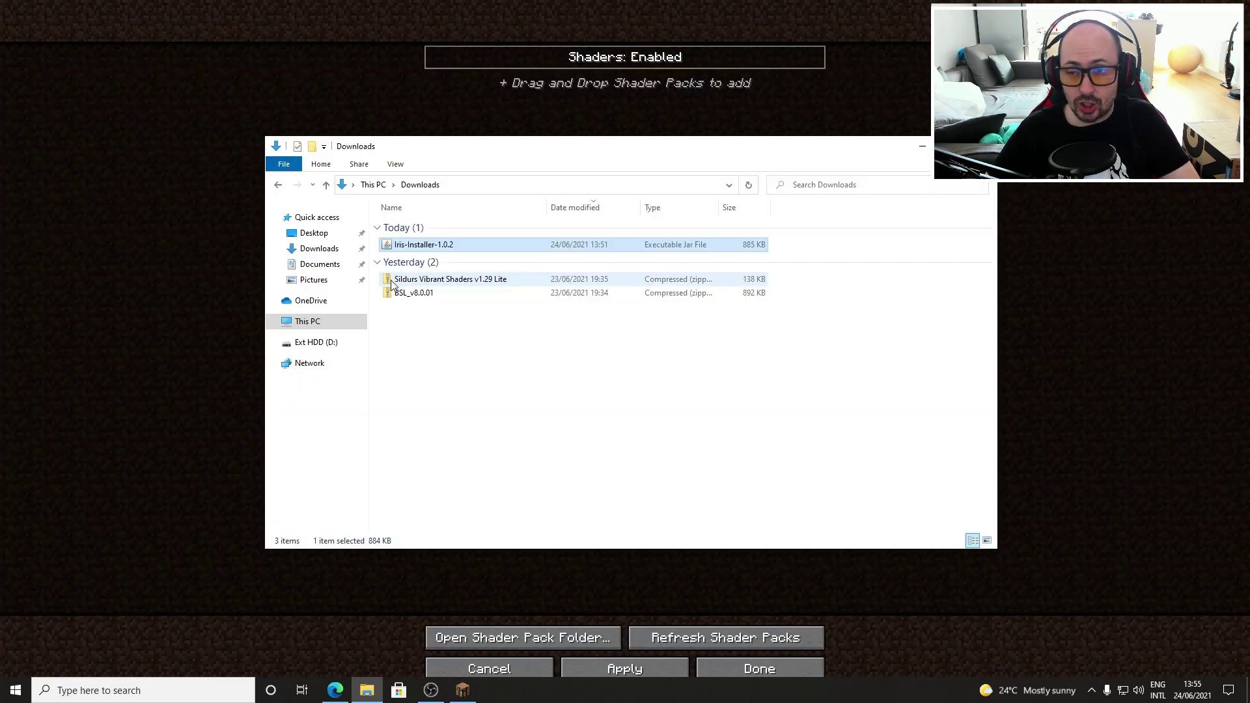
click(392, 284)
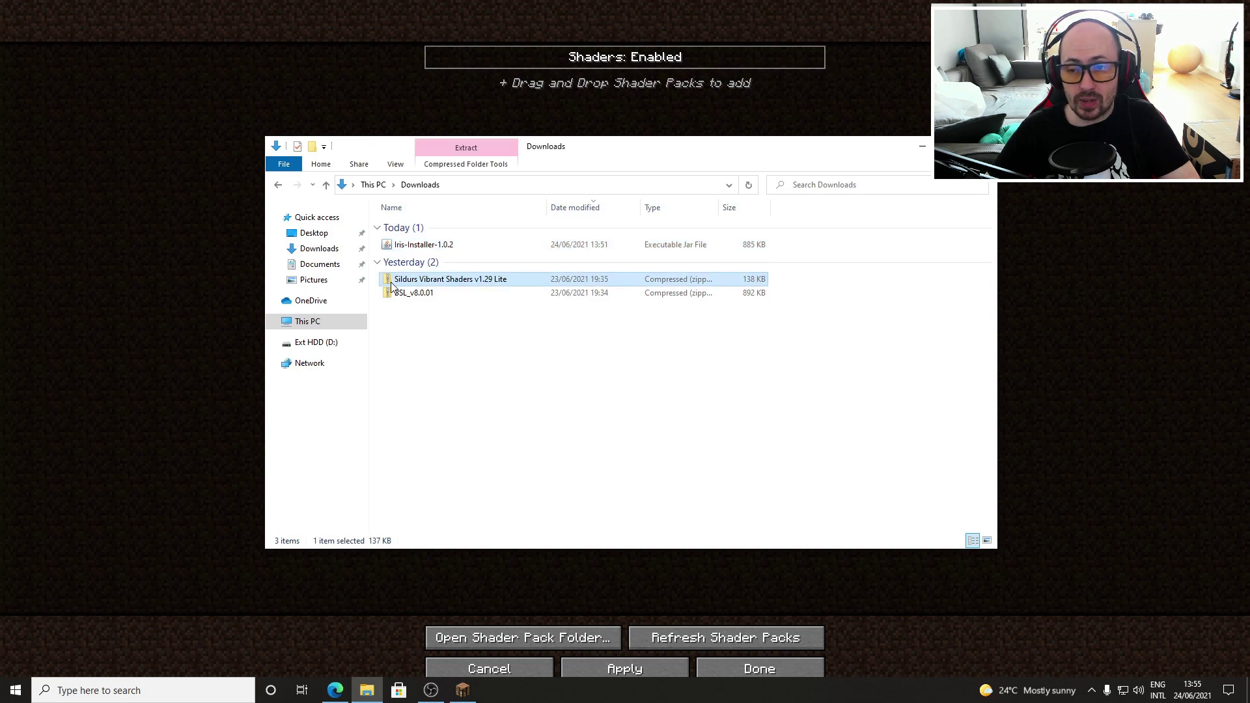
drag(391, 285, 529, 100)
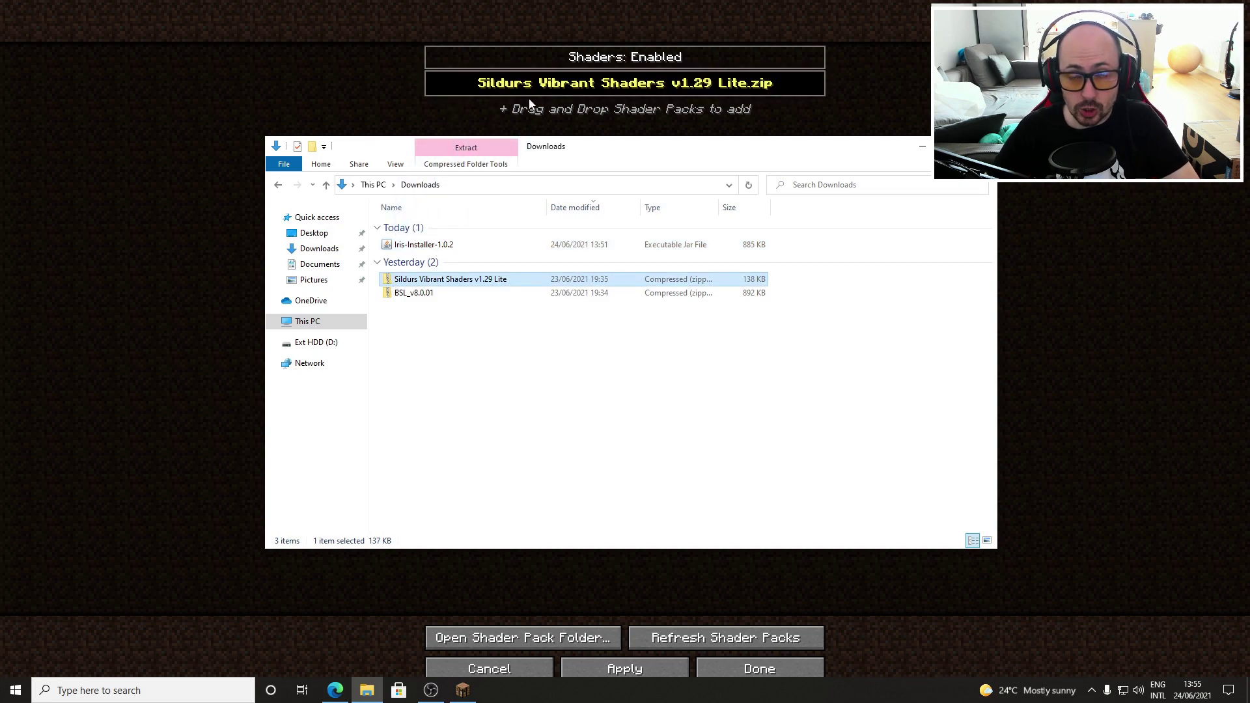
click(916, 148)
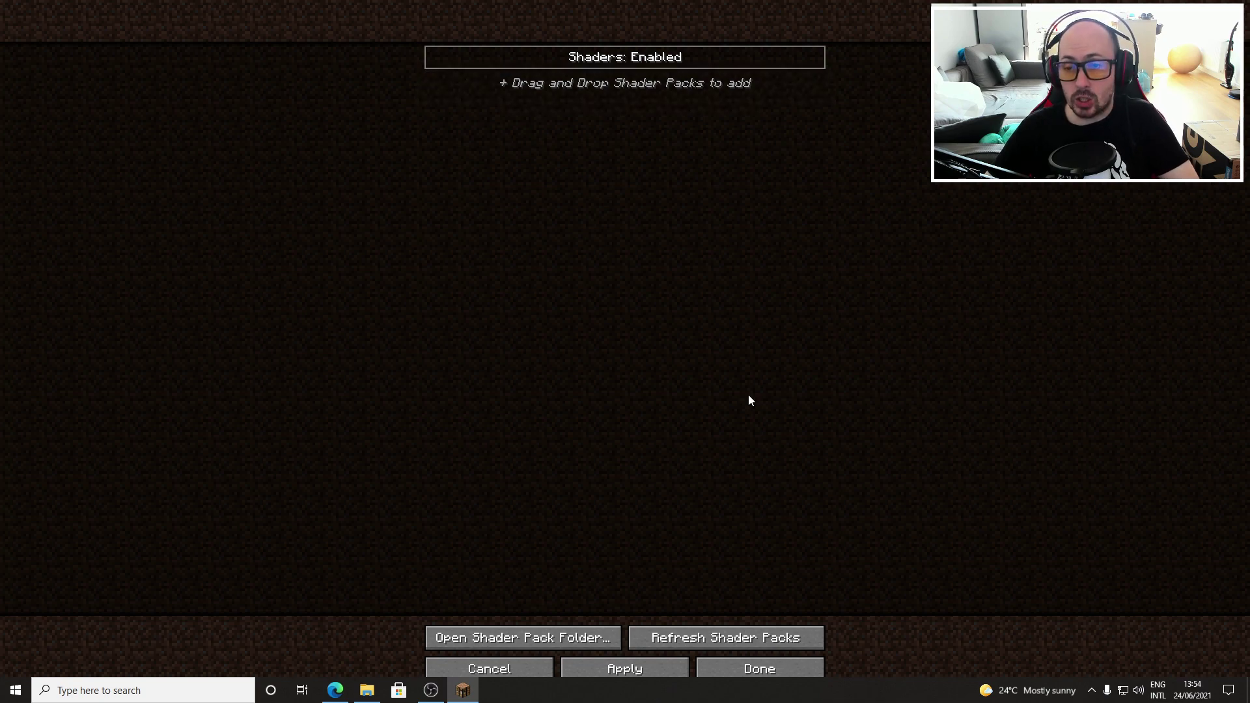
Switch to the Downloads folder, add Sildurs Vibrant Shaders v1.29 Lite to the game's shader pack list, and minimize the folder window
key(super+Tab)
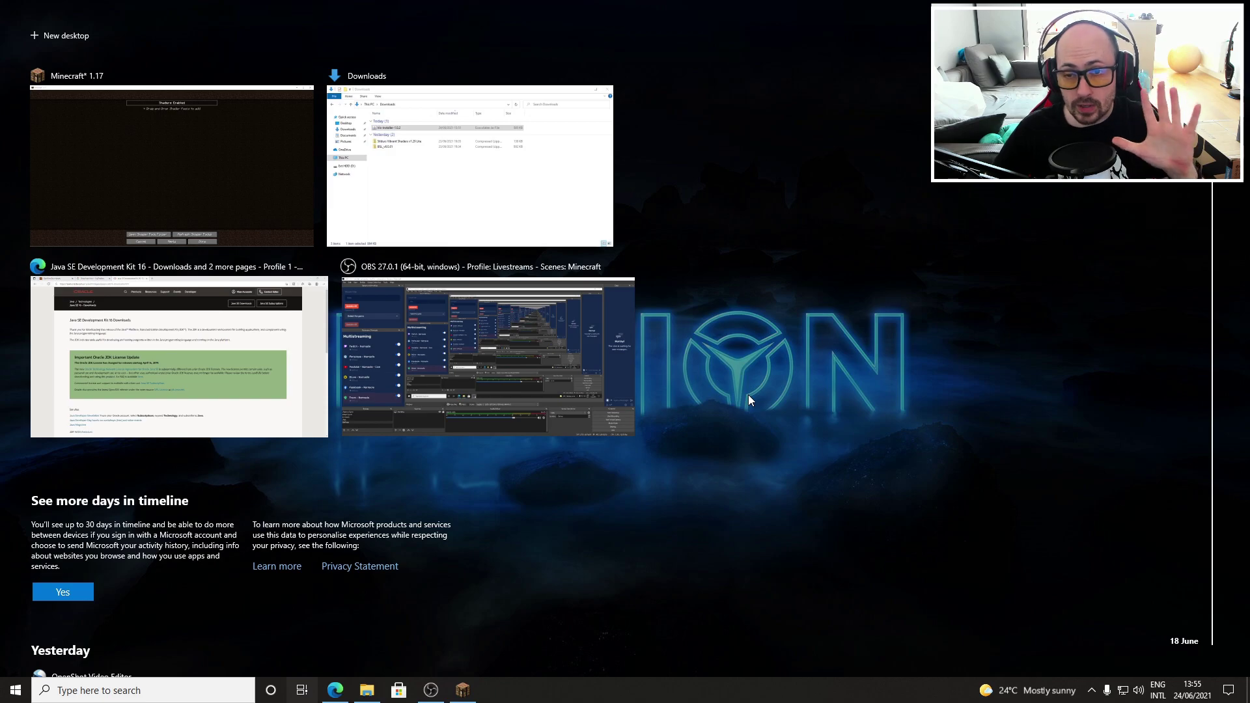
click(471, 155)
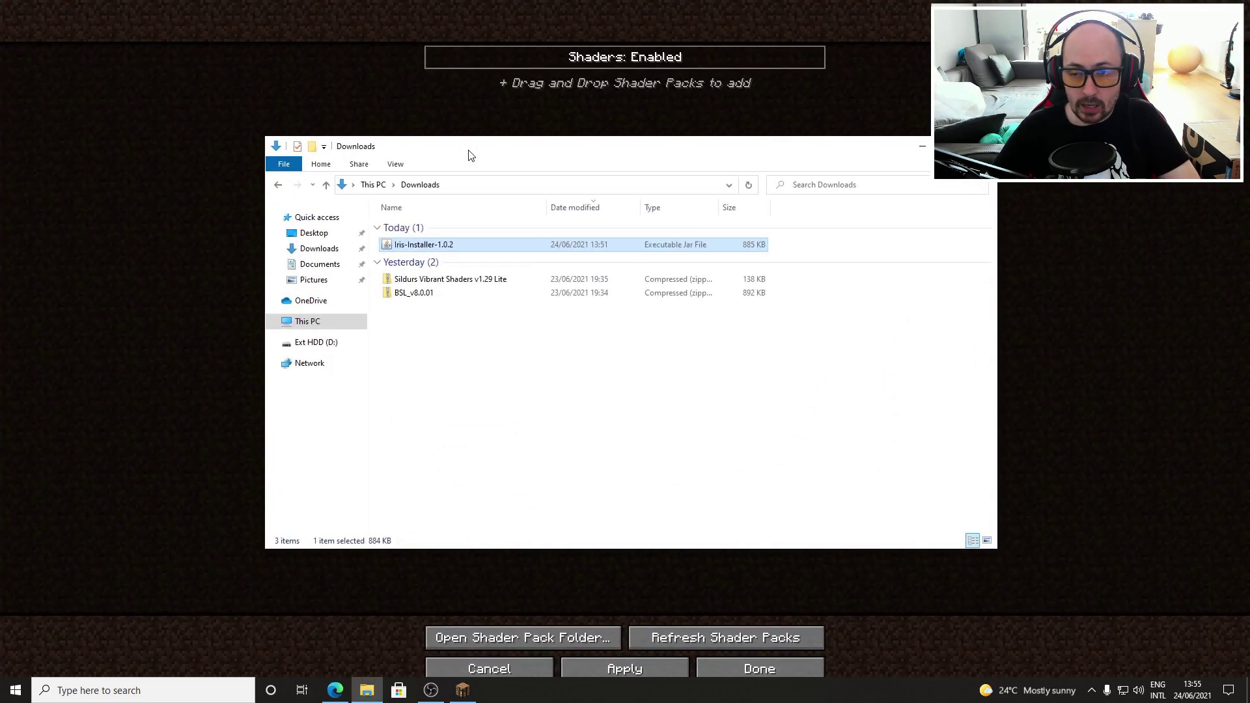
click(391, 281)
drag(392, 285, 530, 101)
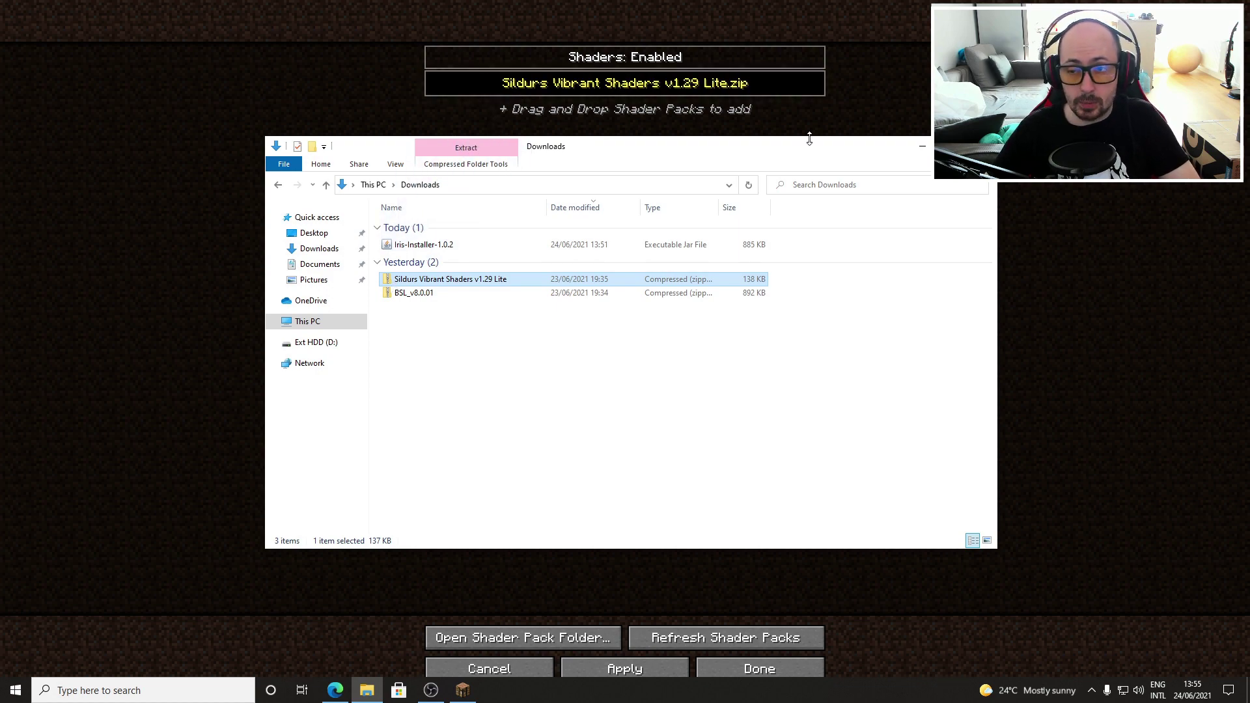
click(922, 145)
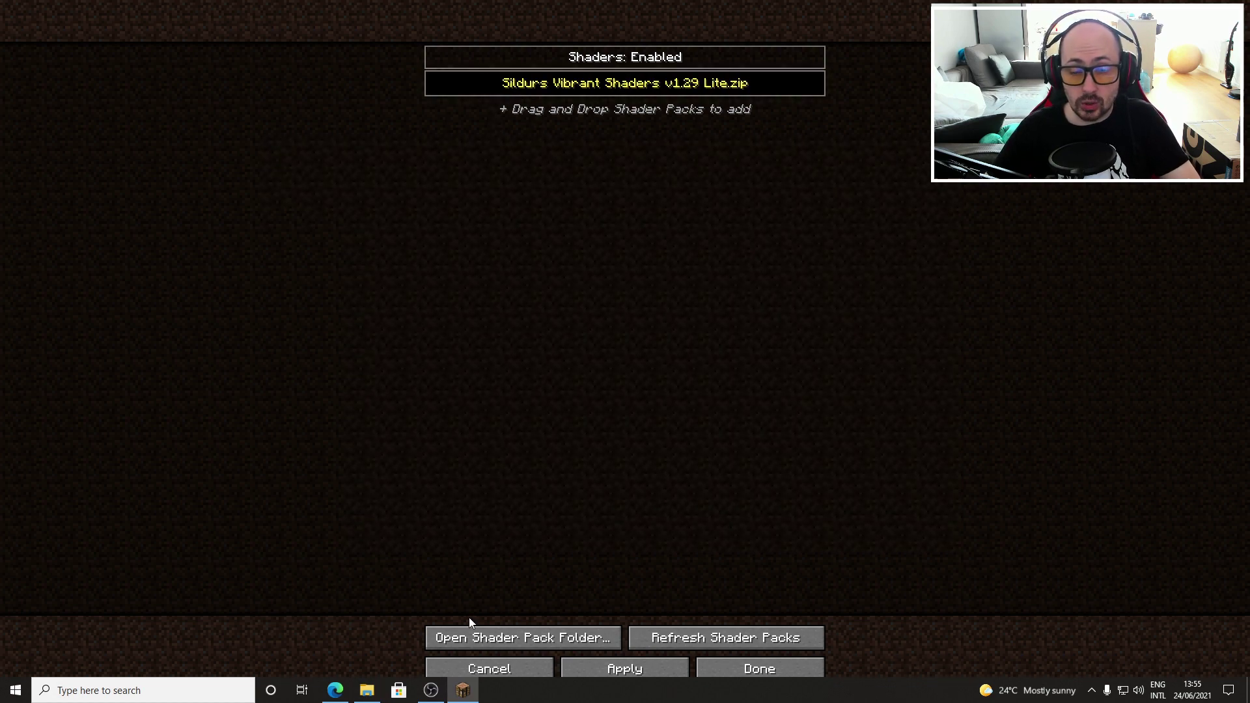
Put the BSL_v8.0.01 archive into the shaderpacks folder, close the folder, and refresh the game's shader pack list
click(495, 642)
drag(383, 632, 499, 340)
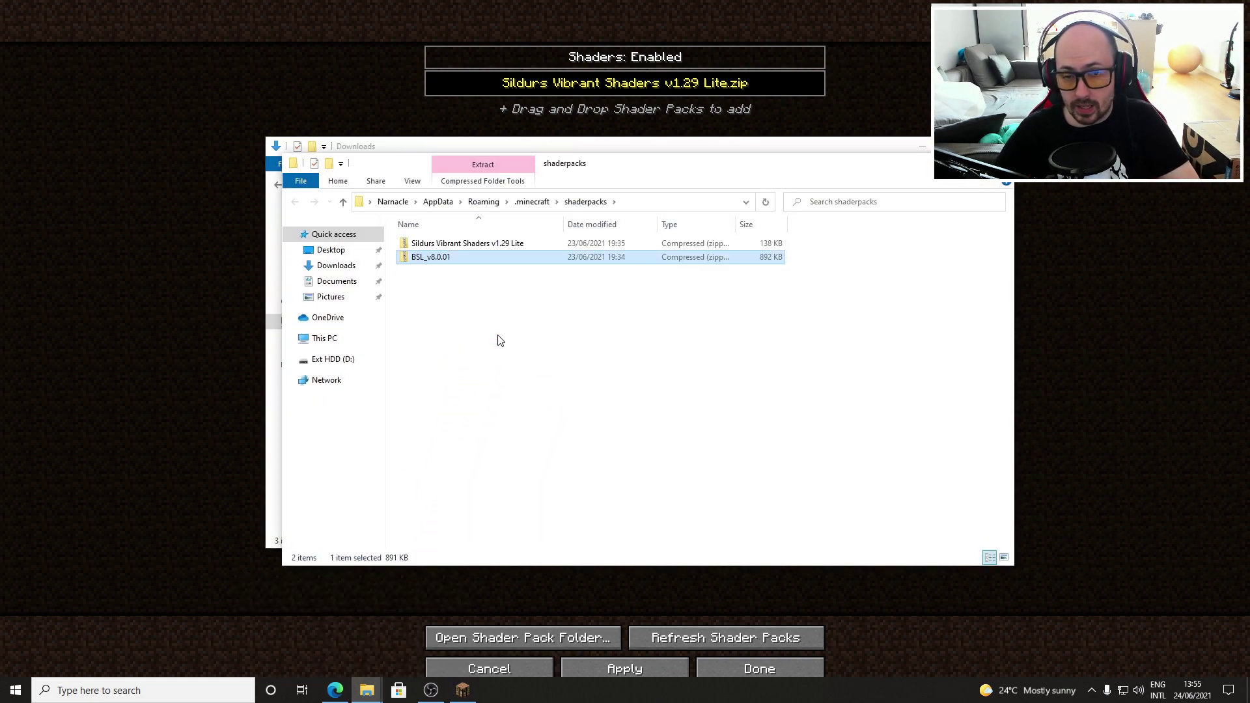
click(999, 163)
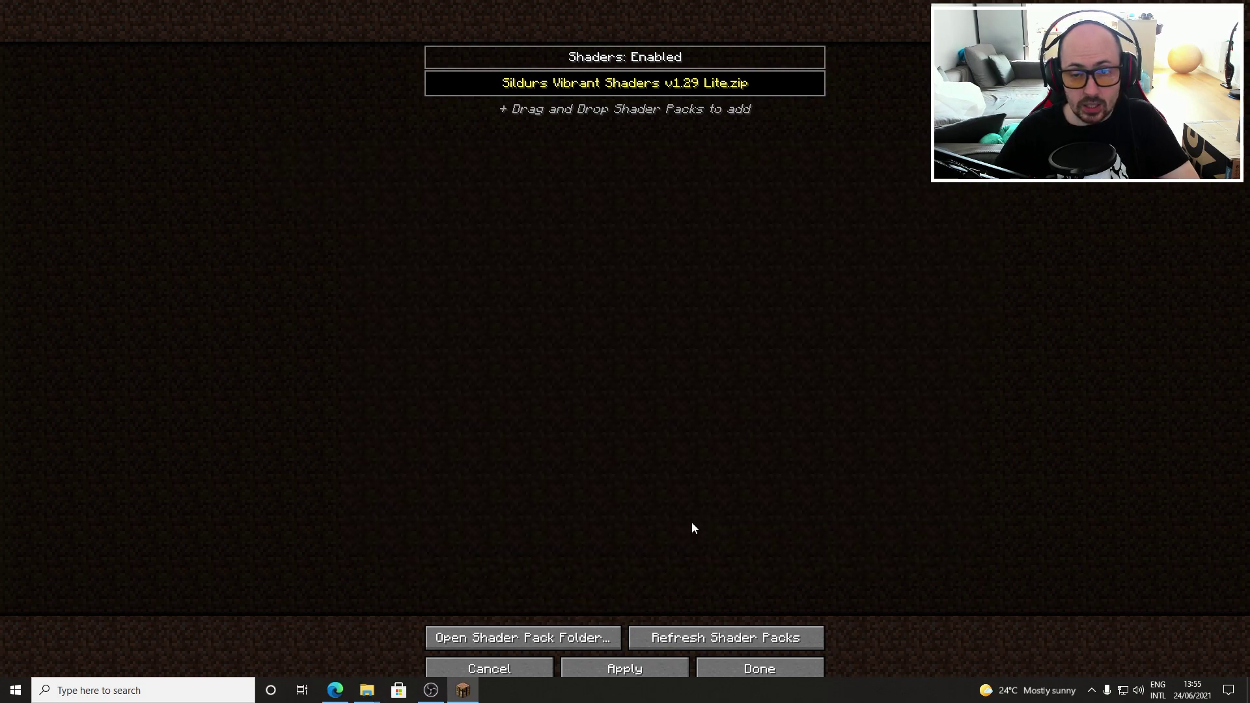
click(673, 638)
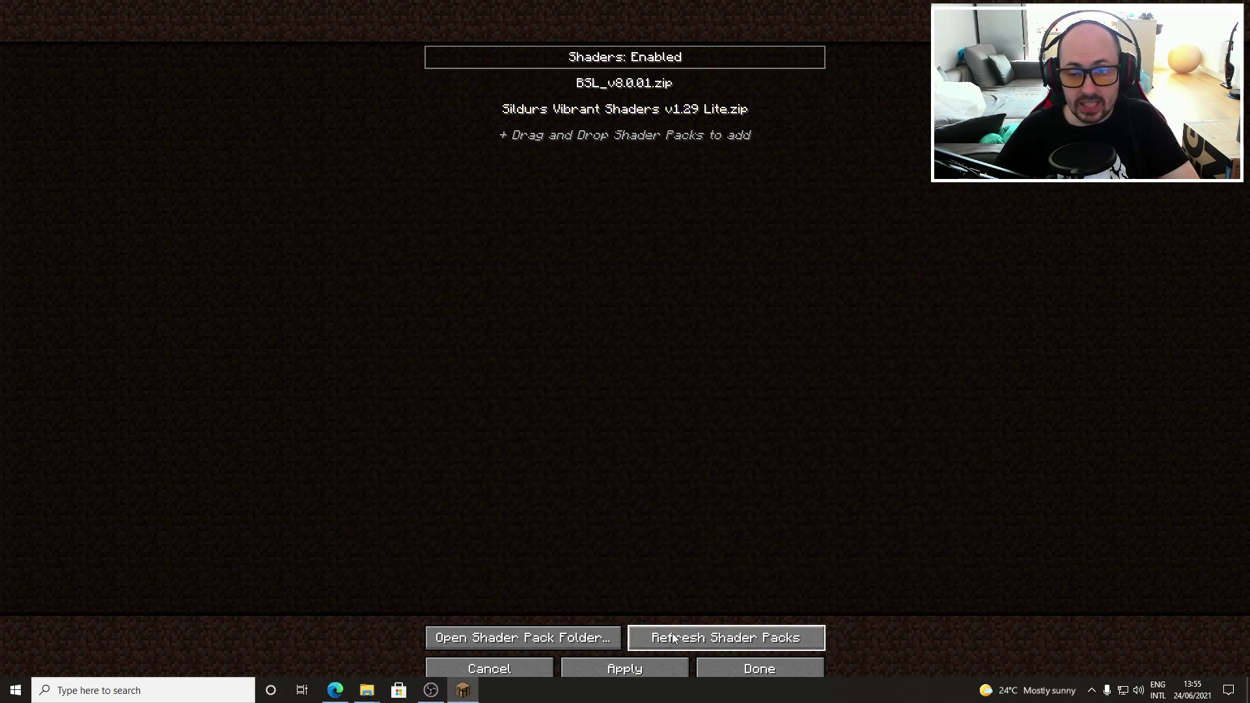
Apply the BSL_v8.0.01.zip shader pack and return to the game's title screen
click(618, 90)
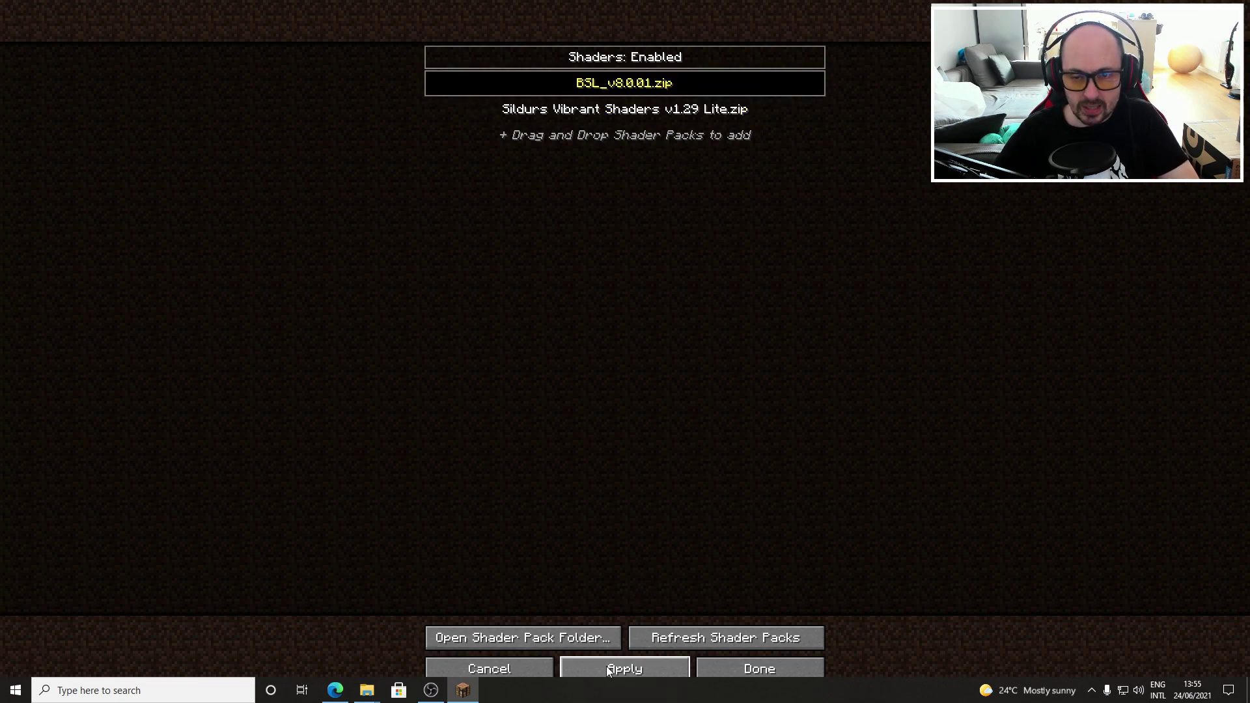
click(736, 668)
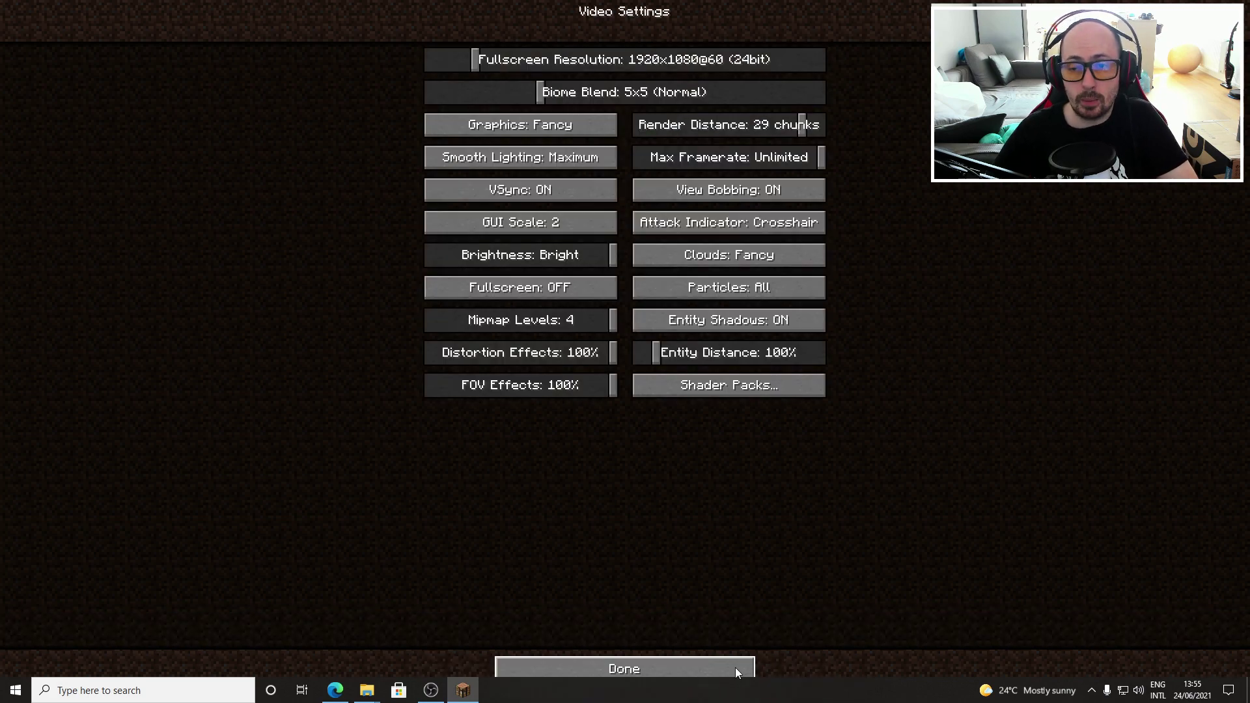
click(619, 671)
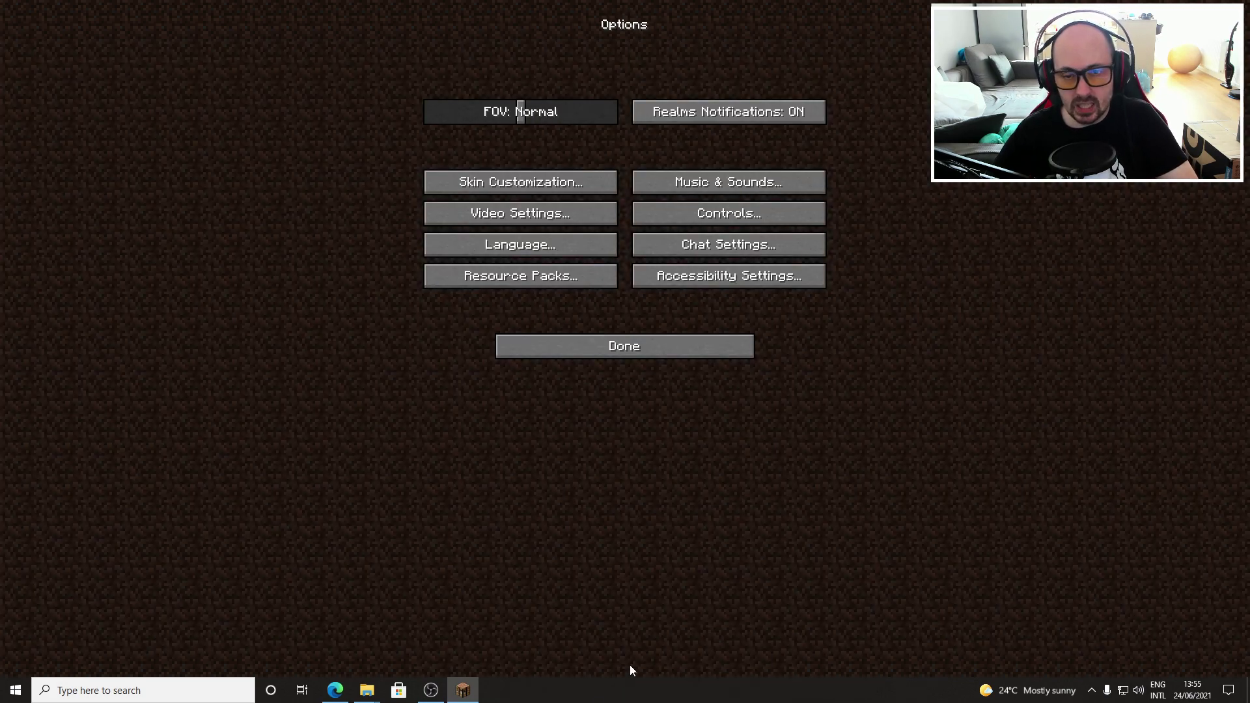
click(647, 345)
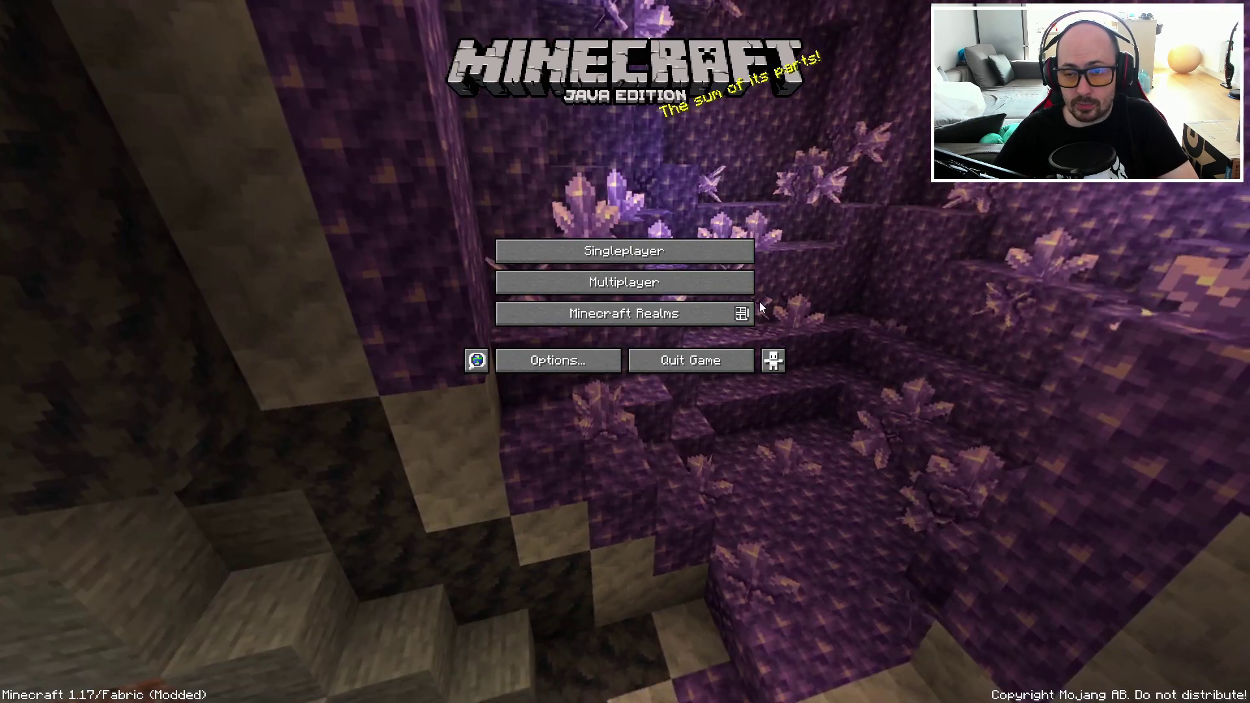
Load the single-player world OCDcraft Creative World
click(655, 247)
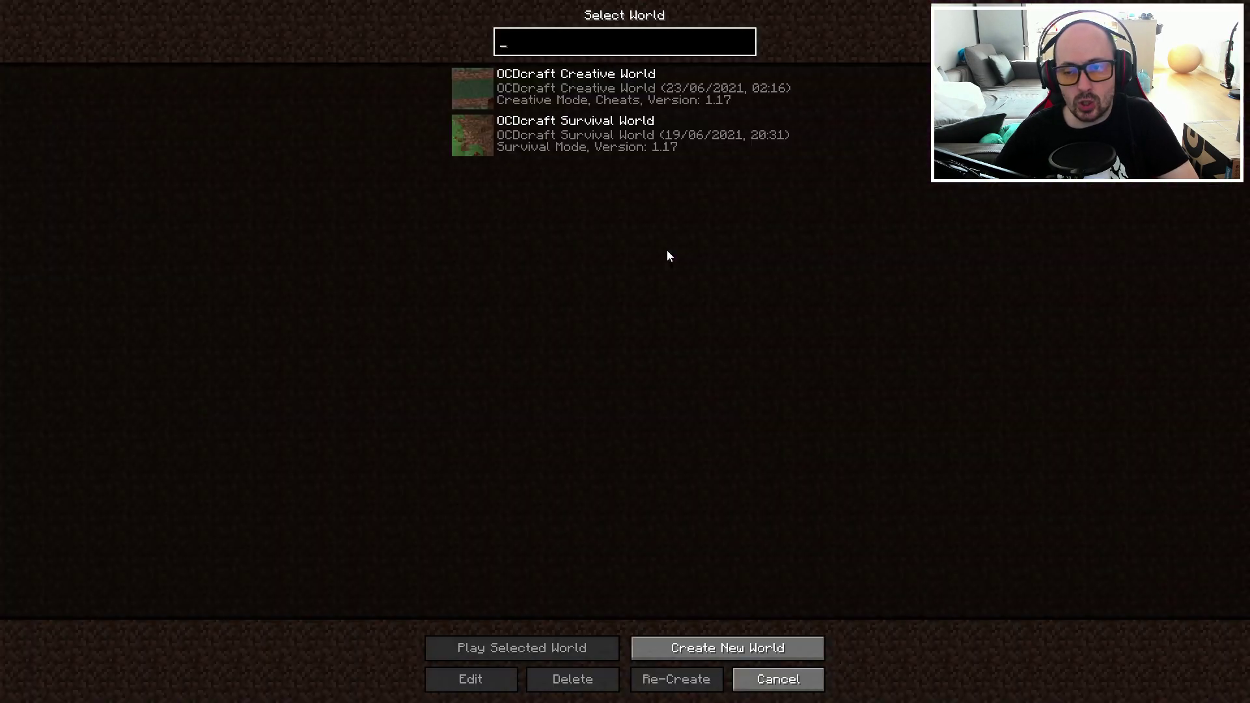
click(474, 92)
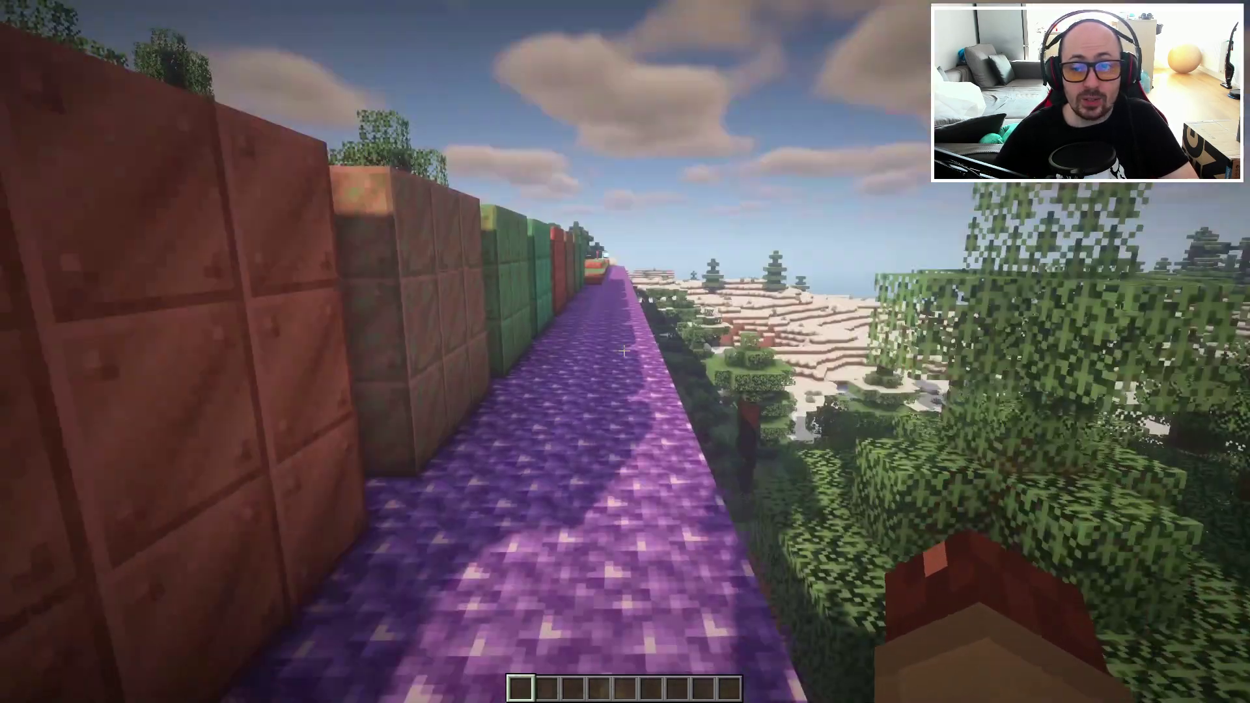
Walk along the amethyst path past the copper blocks and beacon to examine the shader's lighting, shadows, clouds and snowy landscape
key(w)
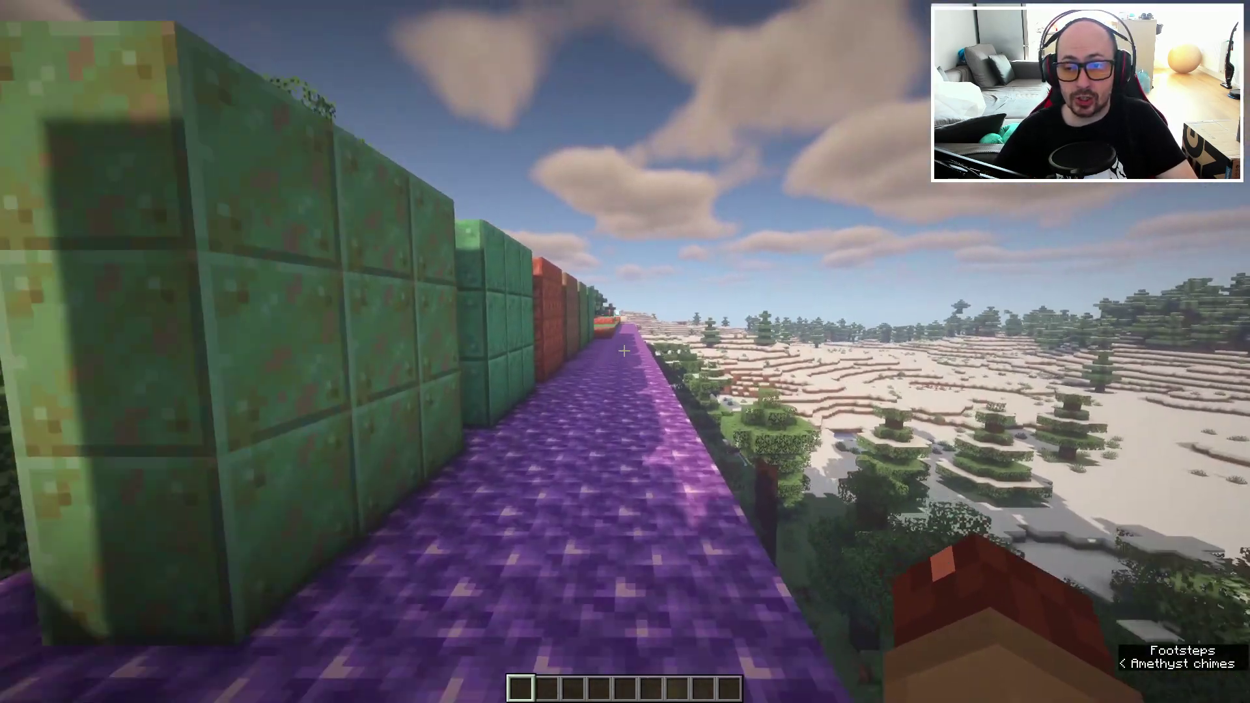
key(w)
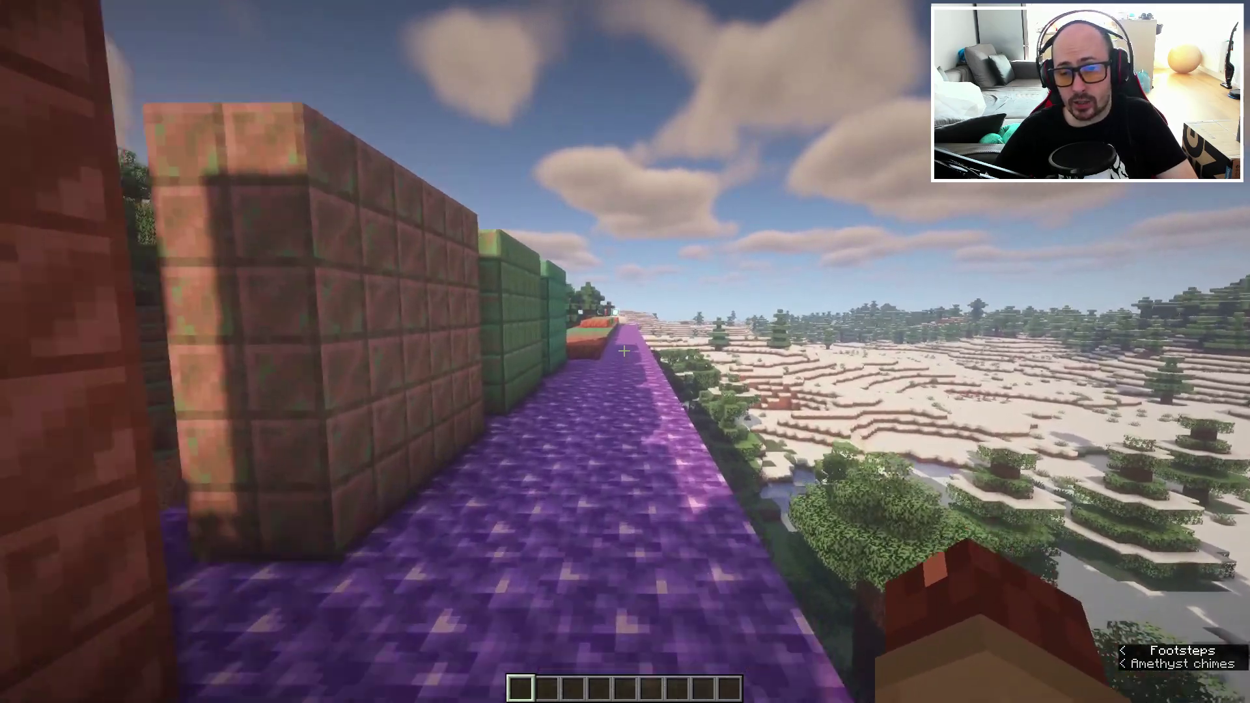
key(w)
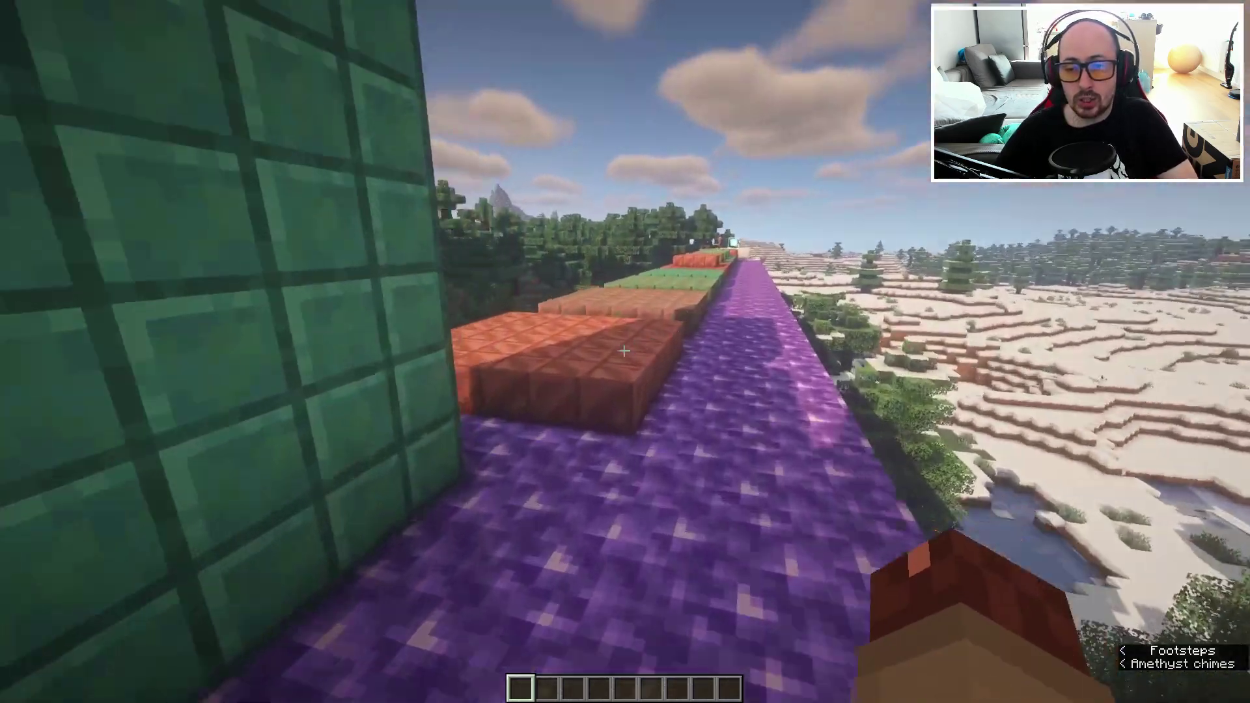
key(w)
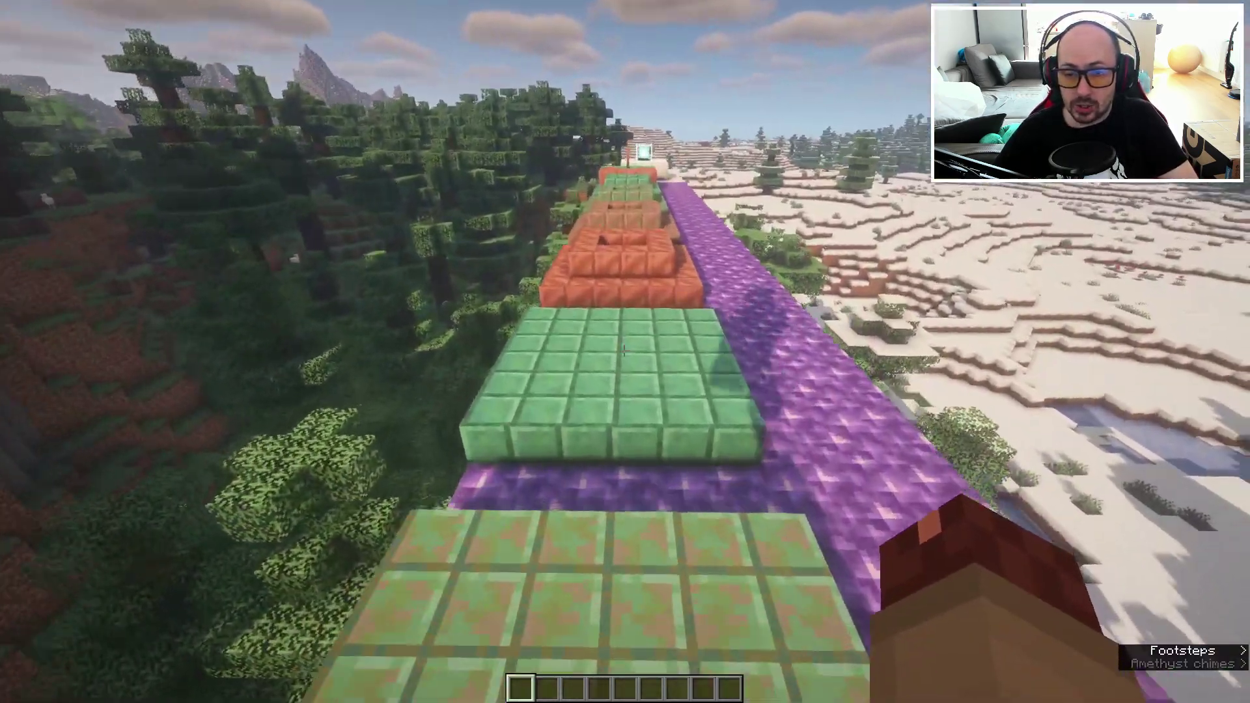
key(w)
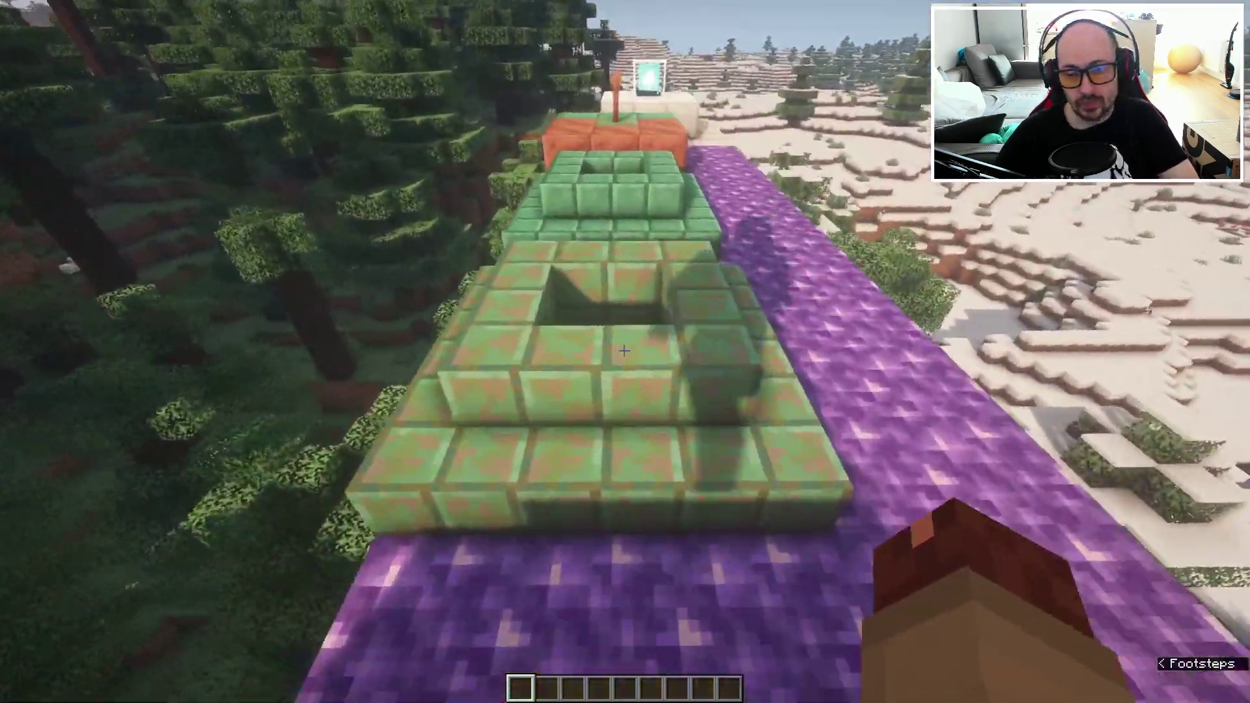
key(w)
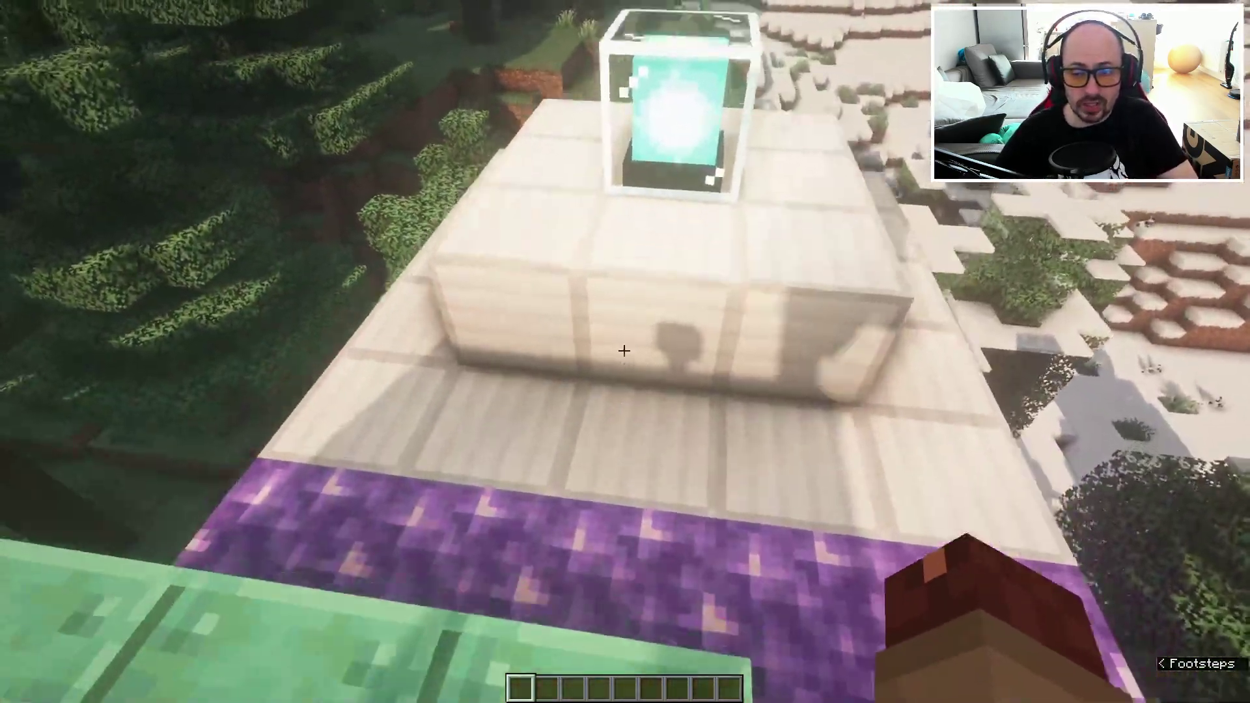
key(w)
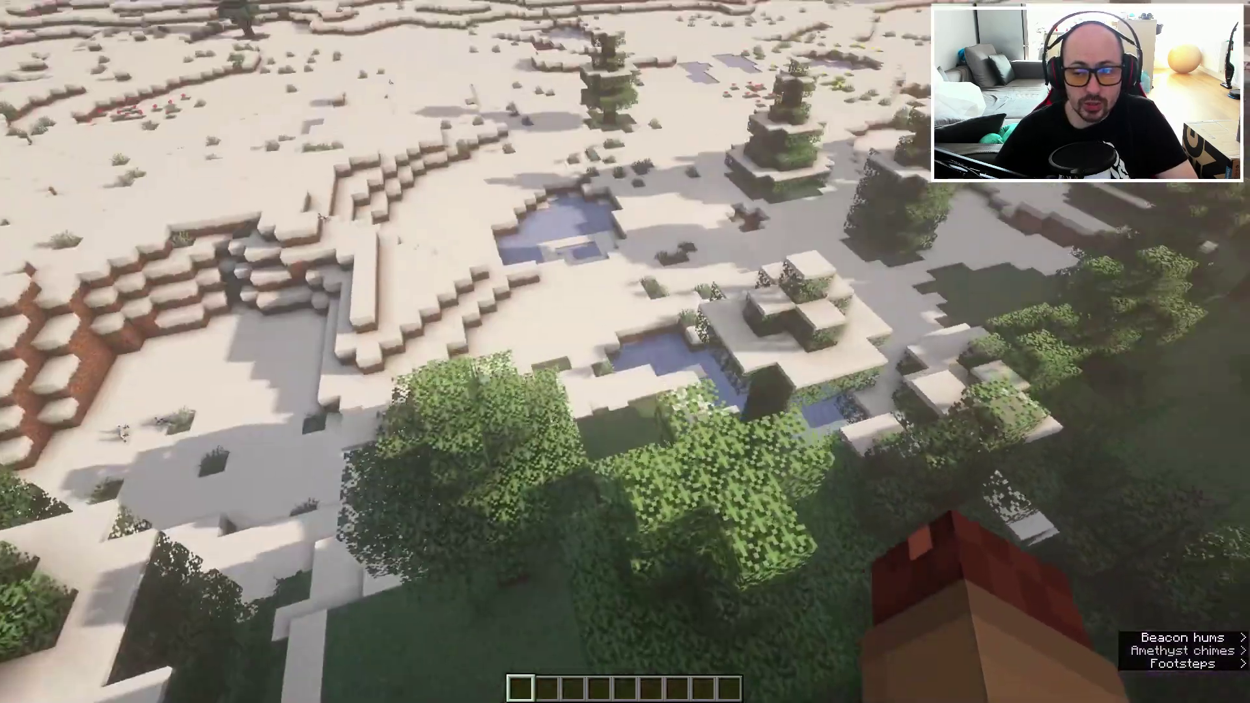
mouse_move(625, 352)
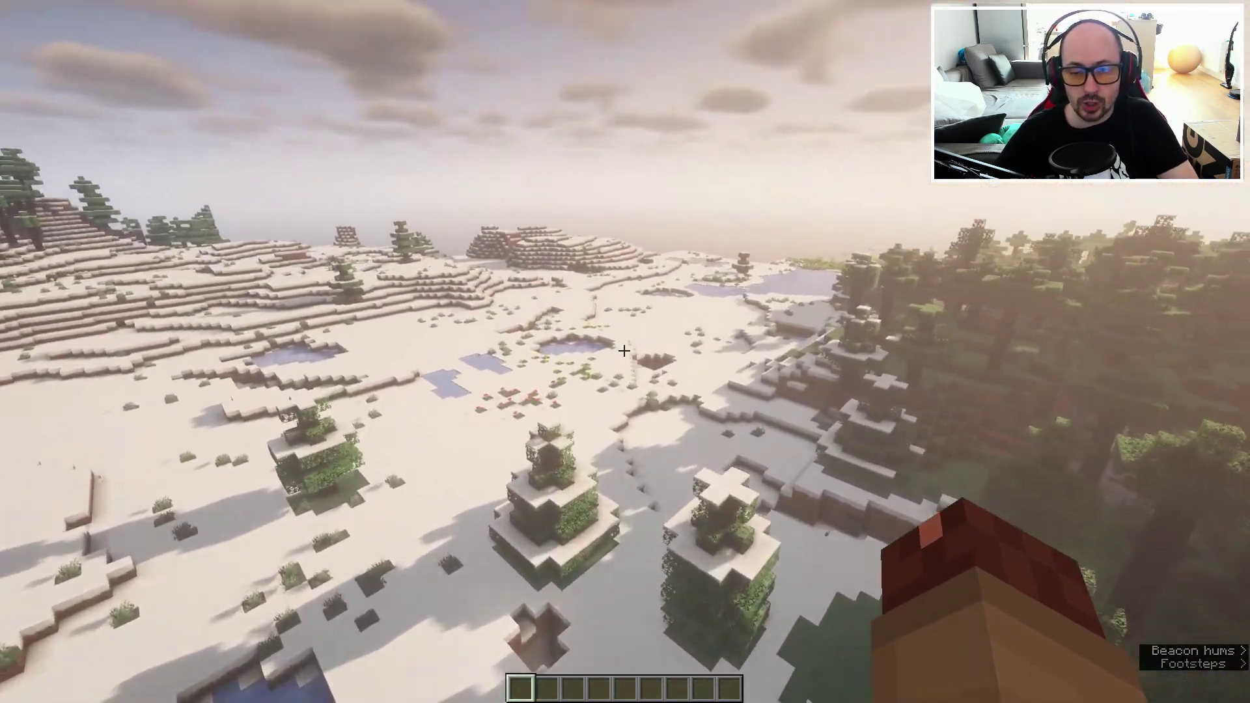
key(w)
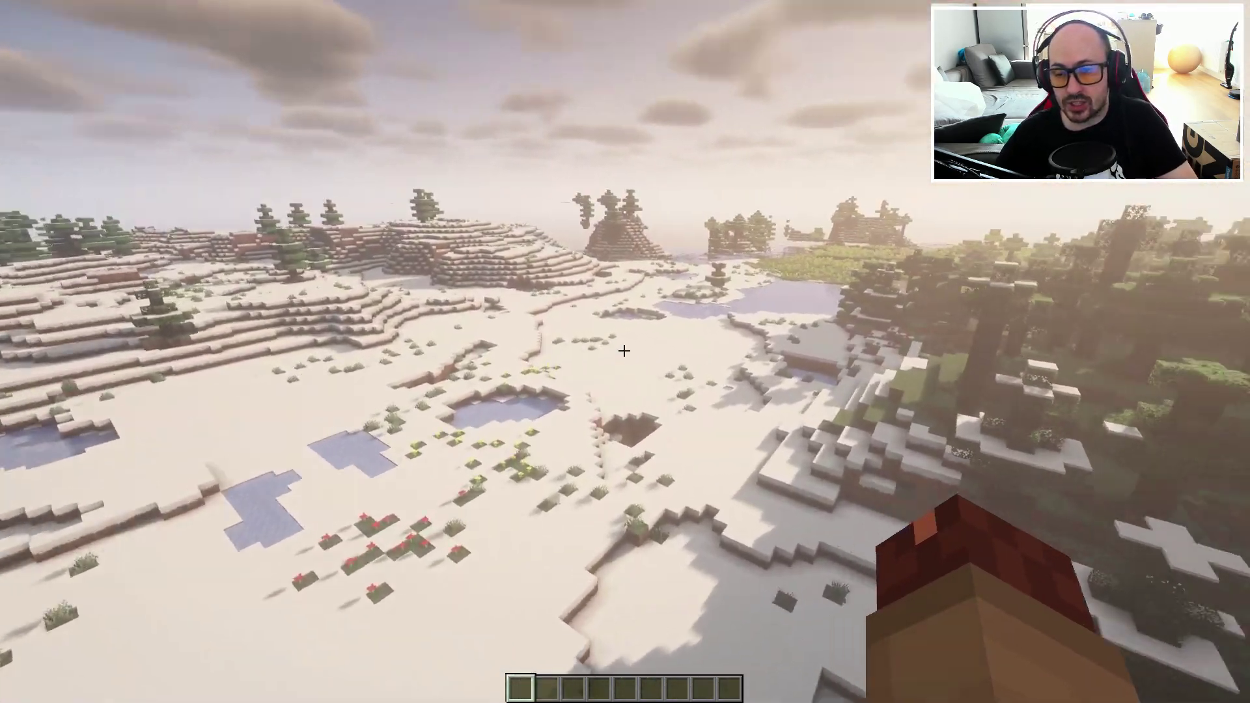